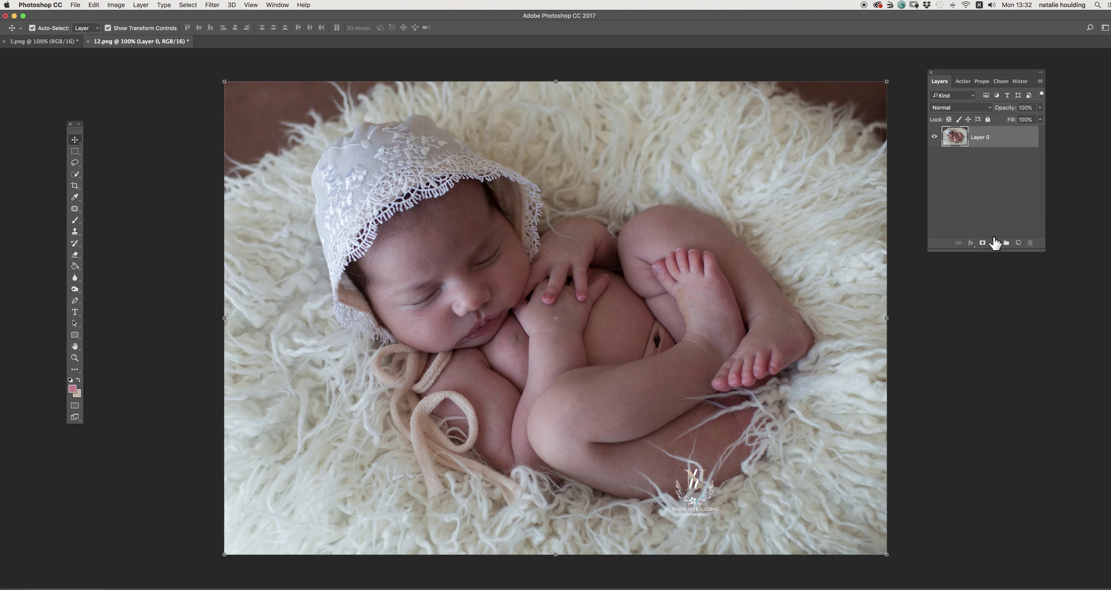
Step: Run the Silky Smooth Skin action on the newborn photo
click(1000, 189)
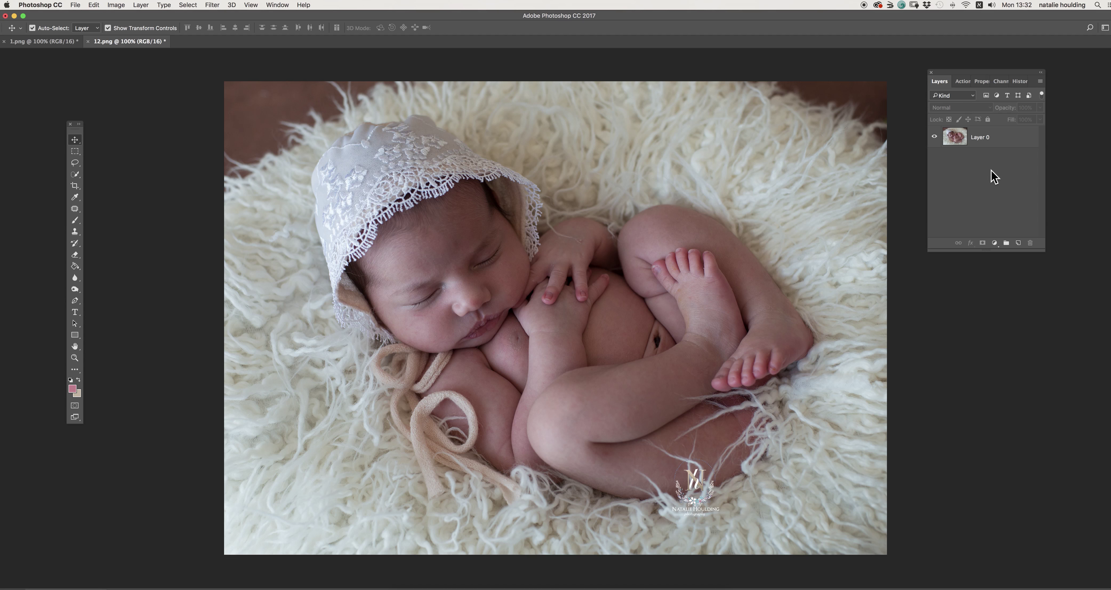
click(963, 82)
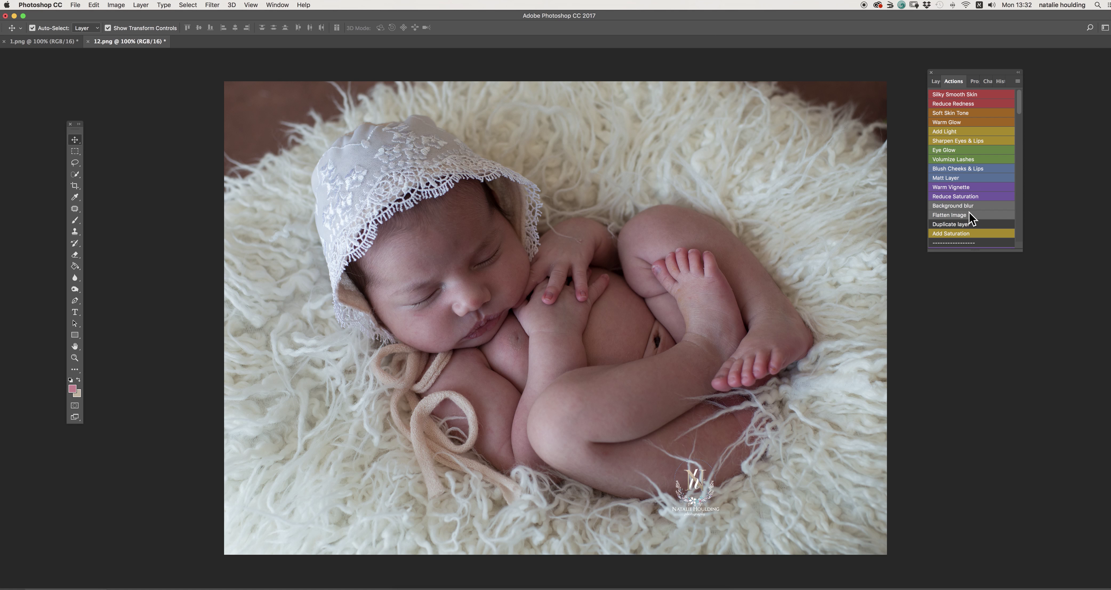
click(986, 95)
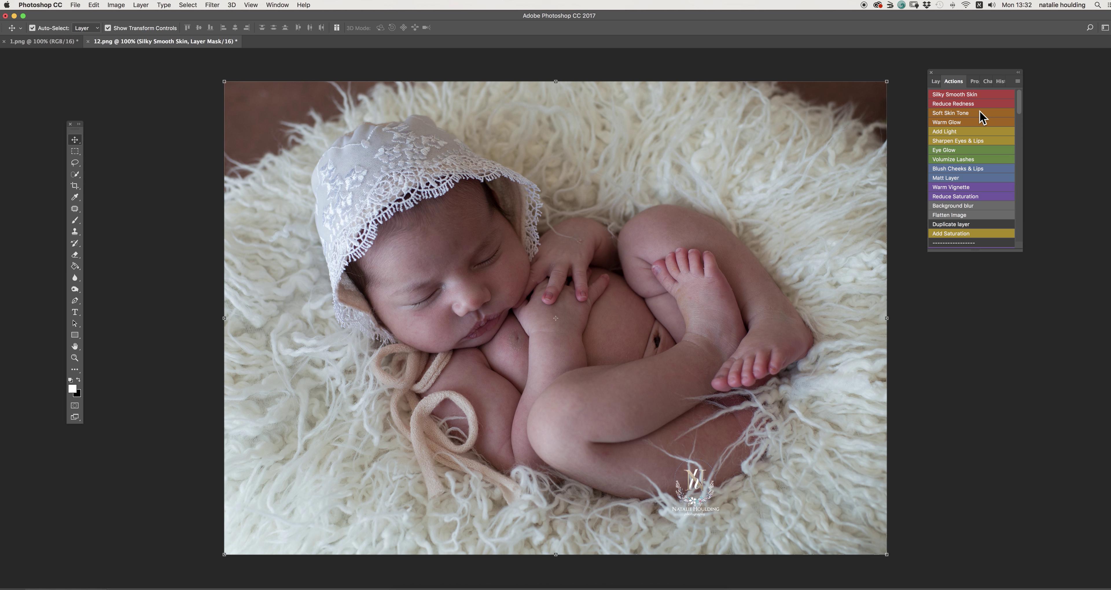
Step: Target the Silky Smooth Skin layer mask and set up the Brush tool with 66% opacity
click(75, 221)
right_click(741, 198)
drag(836, 221, 828, 221)
click(978, 159)
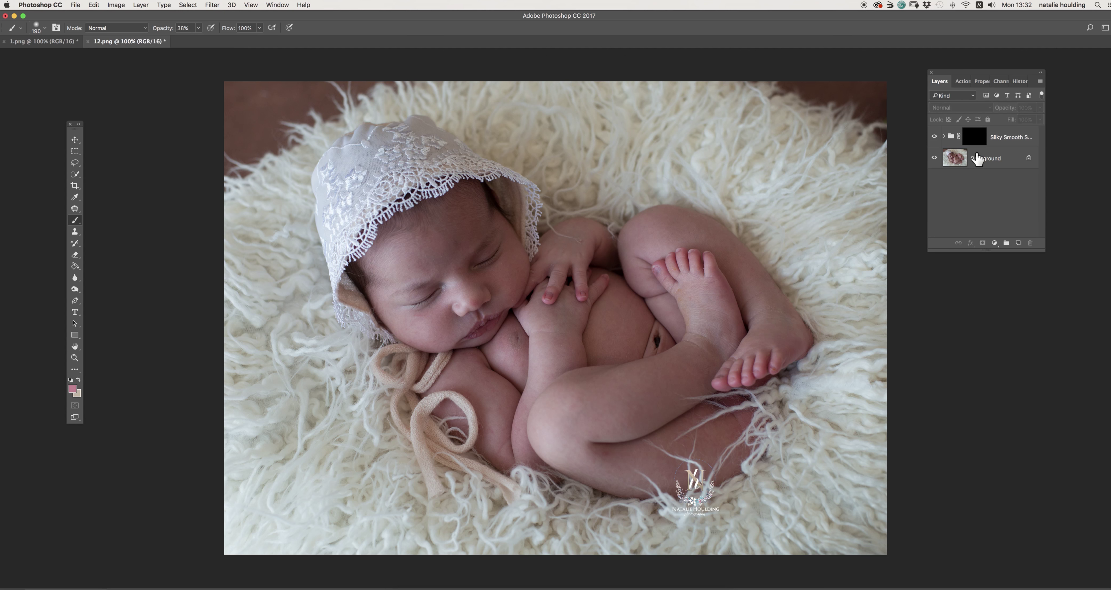
click(1003, 145)
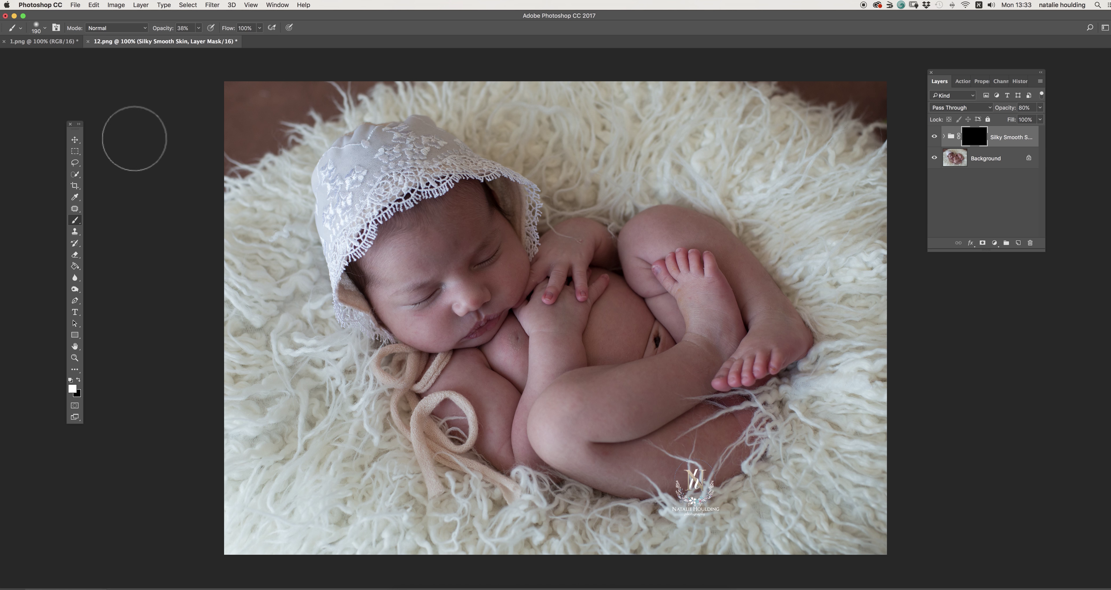
click(199, 28)
click(212, 39)
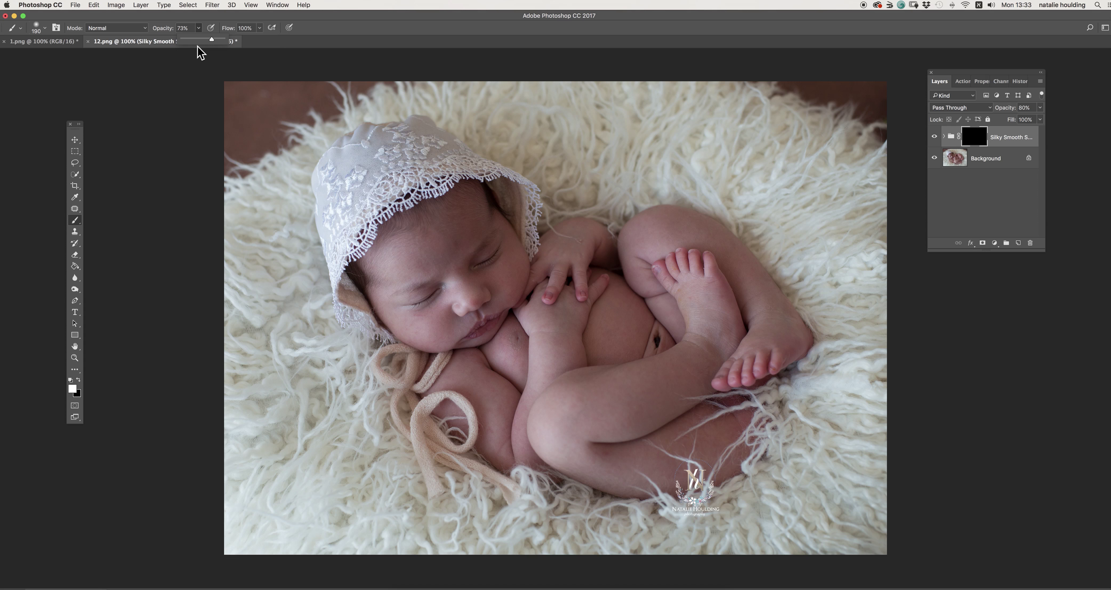
drag(212, 40, 208, 39)
Step: Paint white on the Silky Smooth Skin mask over the baby's face, hands, torso, legs and feet
mouse_move(445, 277)
mouse_down()
mouse_move(436, 233)
mouse_move(471, 219)
mouse_move(453, 328)
mouse_move(416, 351)
mouse_move(454, 345)
mouse_move(479, 280)
mouse_move(516, 270)
mouse_move(527, 310)
mouse_move(489, 360)
mouse_move(423, 358)
mouse_move(364, 320)
mouse_up()
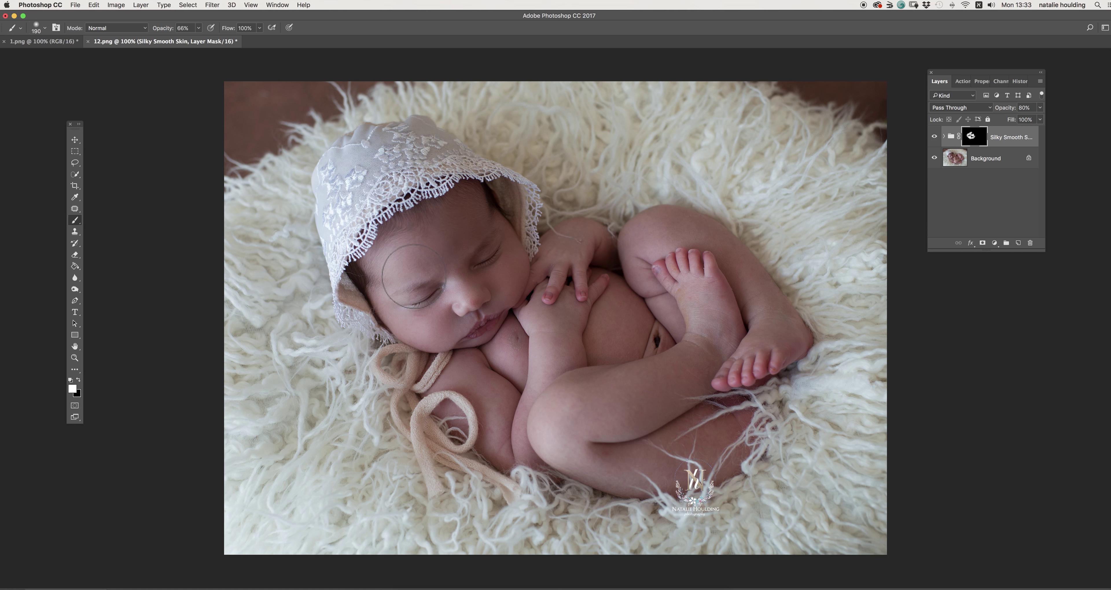
mouse_move(584, 238)
mouse_down()
mouse_move(543, 435)
mouse_move(640, 338)
mouse_move(601, 431)
mouse_move(701, 344)
mouse_move(635, 410)
mouse_move(696, 365)
mouse_move(667, 425)
mouse_move(692, 445)
mouse_move(648, 484)
mouse_move(684, 424)
mouse_move(683, 456)
mouse_move(754, 417)
mouse_move(696, 483)
mouse_move(685, 436)
mouse_move(661, 465)
mouse_up()
mouse_move(715, 272)
mouse_down()
mouse_move(693, 285)
mouse_move(648, 283)
mouse_move(682, 215)
mouse_move(748, 289)
mouse_move(741, 351)
mouse_move(784, 314)
mouse_move(745, 276)
mouse_up()
mouse_move(583, 261)
mouse_down()
mouse_move(577, 233)
mouse_move(534, 399)
mouse_move(474, 390)
mouse_move(454, 371)
mouse_move(496, 438)
mouse_move(541, 368)
mouse_move(590, 382)
mouse_move(561, 419)
mouse_move(627, 456)
mouse_move(754, 428)
mouse_move(712, 443)
mouse_up()
Step: Resize the brush and paint more smoothing on the mask over the nose, cheeks and brow
right_click(586, 236)
drag(668, 256, 665, 256)
click(462, 280)
drag(519, 260, 530, 289)
mouse_move(459, 319)
mouse_down()
mouse_move(414, 341)
mouse_move(439, 318)
mouse_move(391, 325)
mouse_move(373, 278)
mouse_move(420, 277)
mouse_up()
Step: Reduce the brush to 40 px and paint the smoothing mask around the eyes, nose and chin
right_click(582, 213)
click(637, 235)
mouse_move(508, 243)
mouse_down()
mouse_move(480, 260)
mouse_move(501, 237)
mouse_up()
mouse_move(437, 290)
mouse_down()
mouse_move(404, 300)
mouse_move(420, 295)
mouse_up()
drag(469, 277, 489, 271)
drag(491, 340, 468, 348)
Step: Raise the Silky Smooth Skin group's opacity to 100%
click(934, 138)
click(935, 137)
click(1040, 108)
drag(1031, 119, 1033, 120)
drag(1041, 120, 1031, 121)
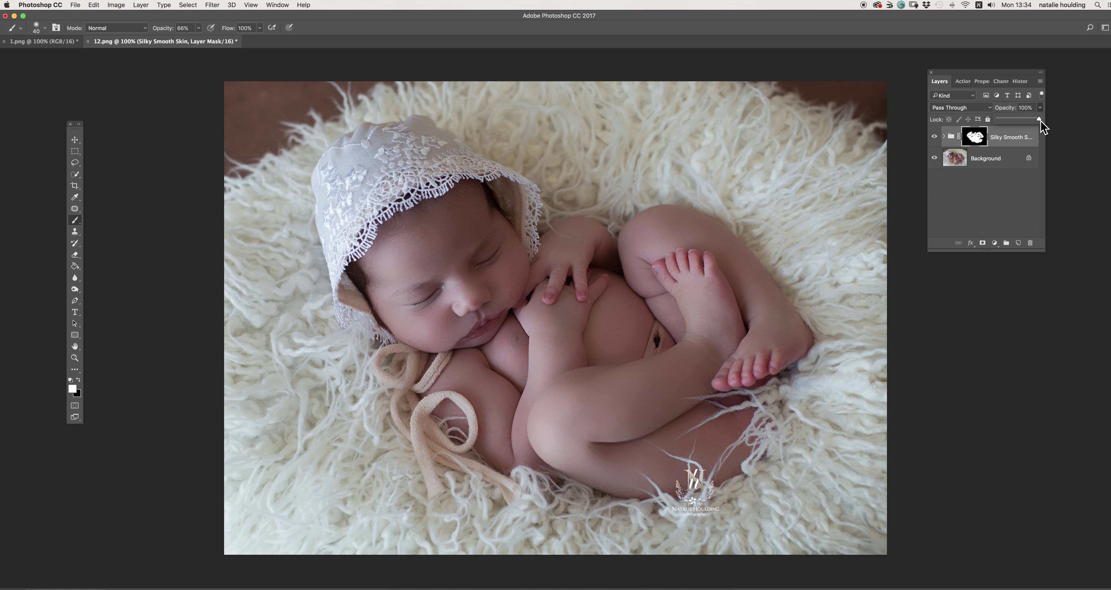
drag(1043, 122, 1015, 120)
drag(1015, 118, 1051, 117)
Step: Compare the photo with and without the Silky Smooth Skin group
click(935, 143)
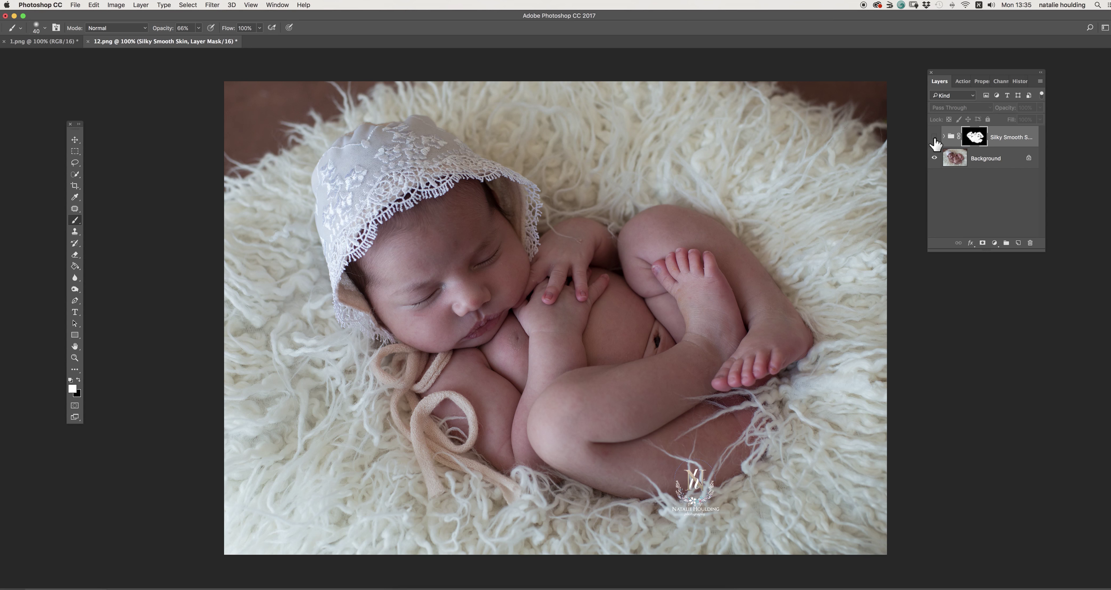
click(935, 138)
click(937, 138)
click(935, 138)
click(936, 138)
Step: Flatten the smoothed photo into one layer with the Flatten Image action
click(961, 82)
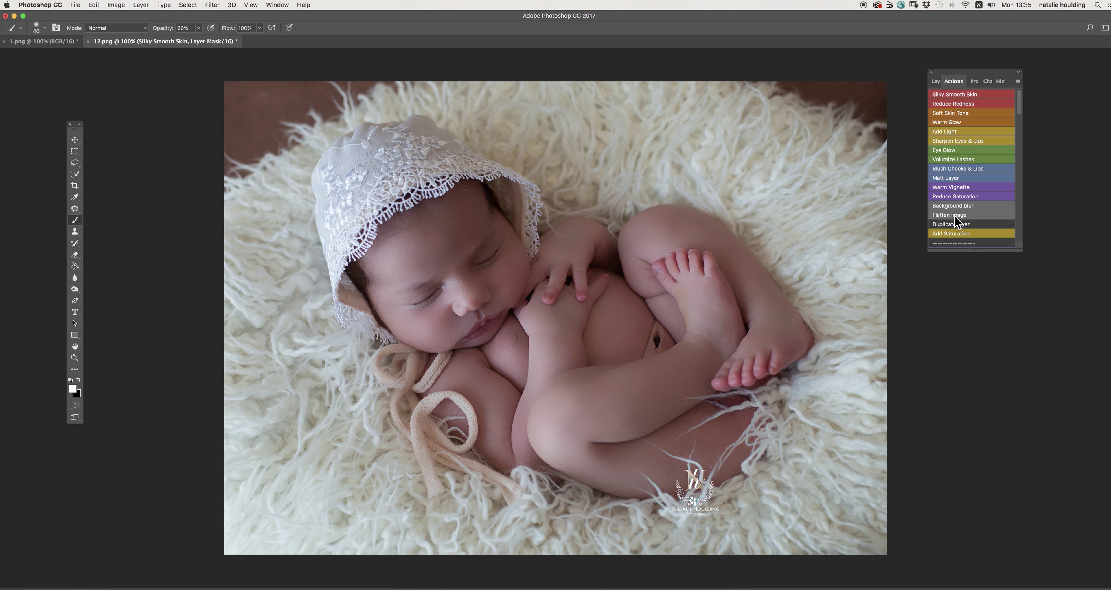
click(951, 214)
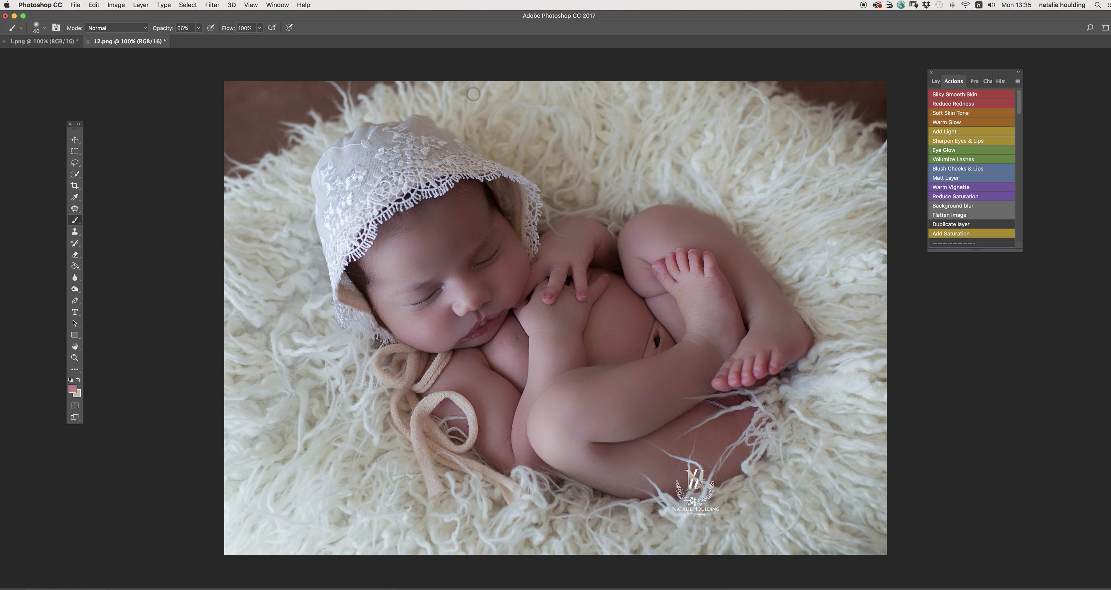
click(140, 6)
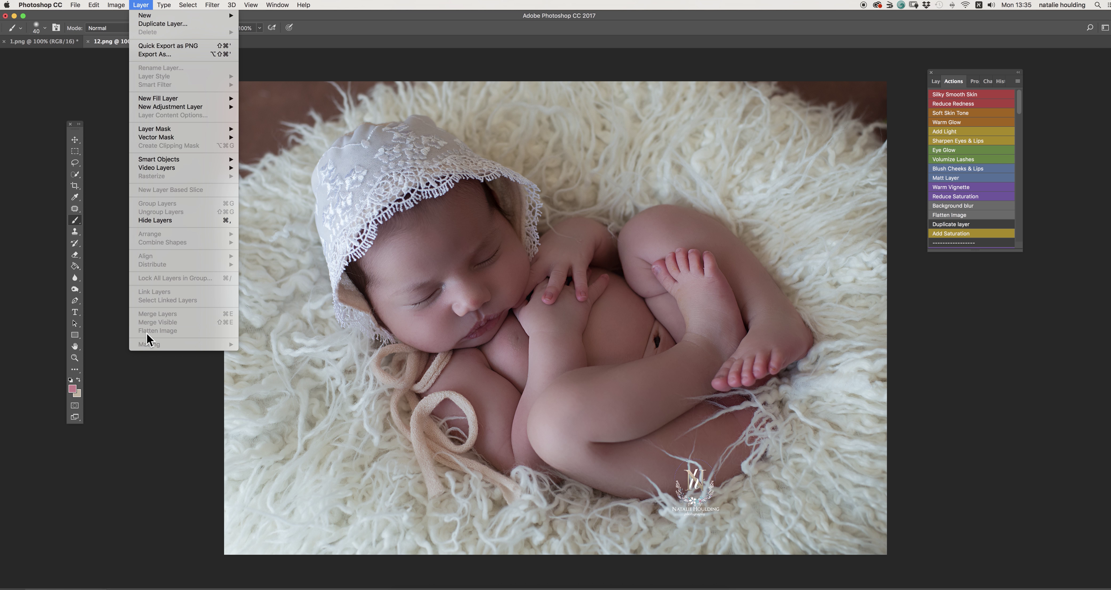
click(178, 387)
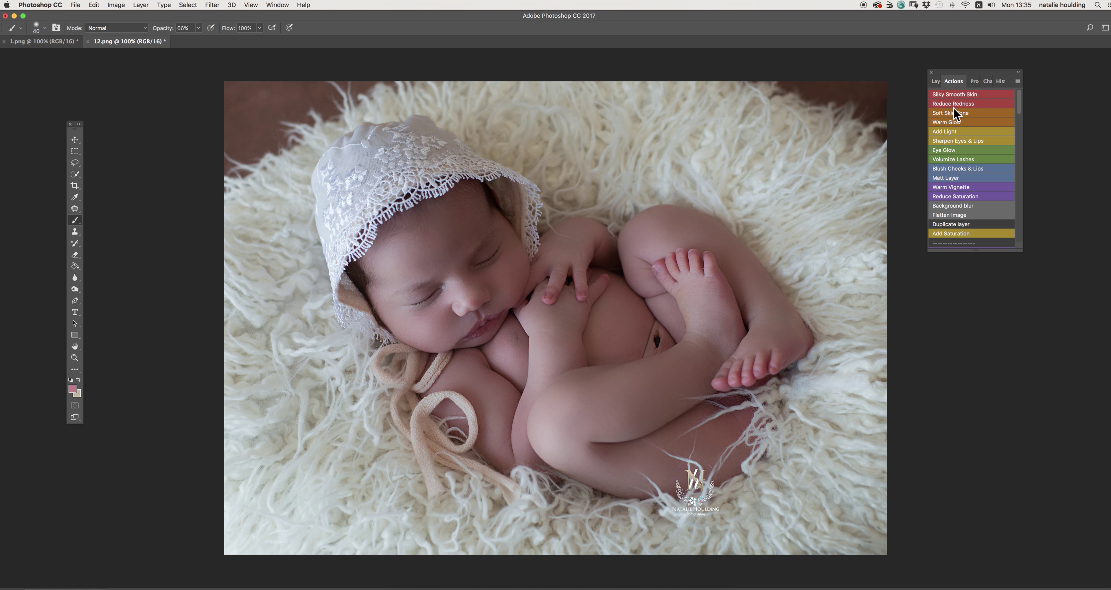
Step: Run the Reduce Redness action and view the adjustment layers inside its group
click(968, 105)
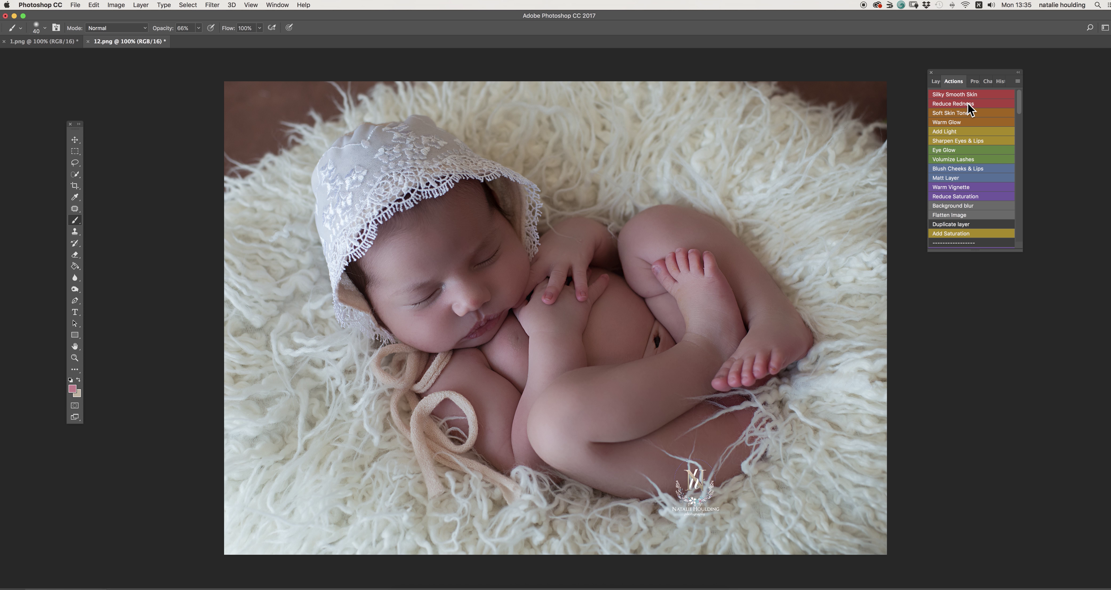
click(935, 82)
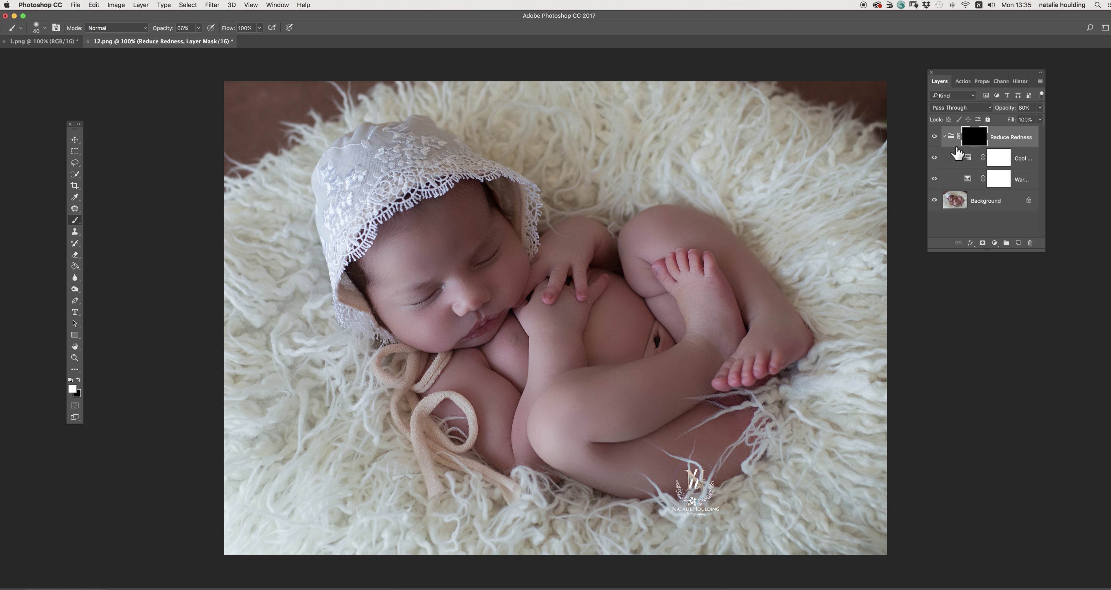
click(945, 137)
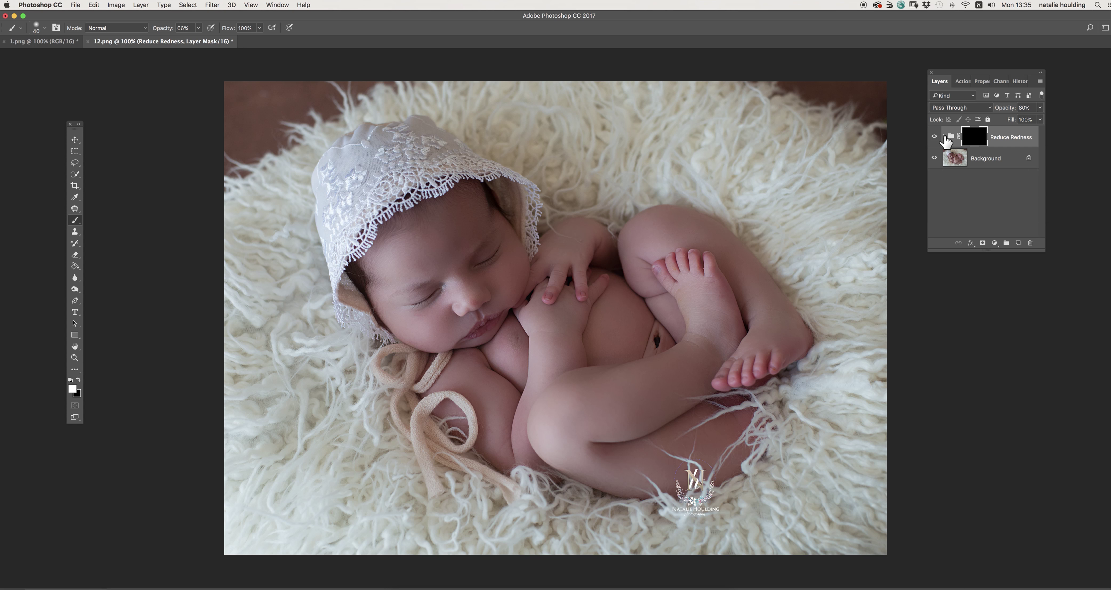
click(945, 137)
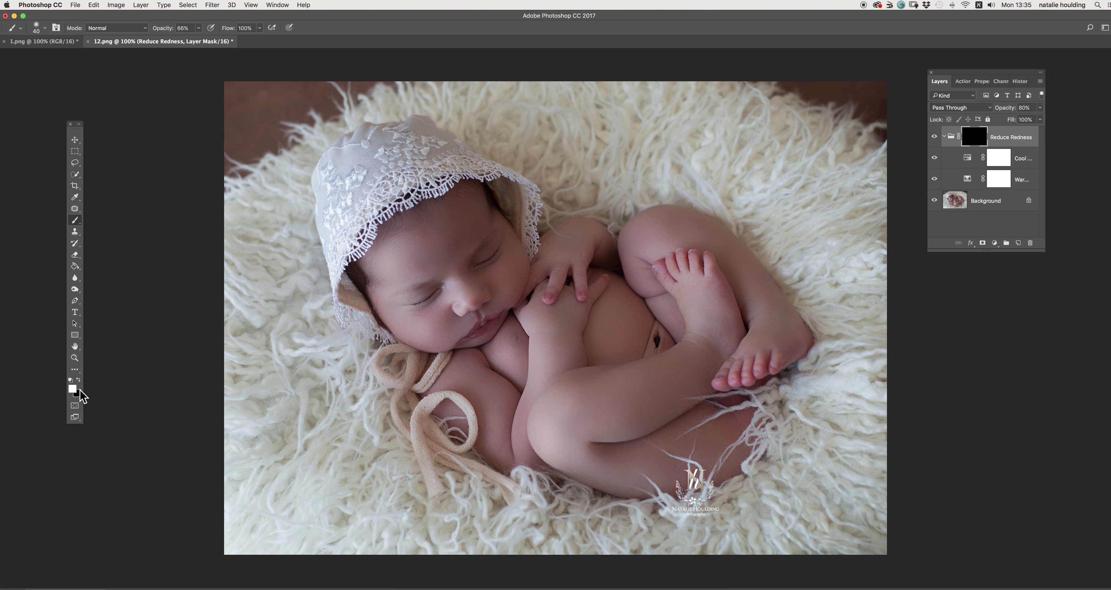
Step: Set the brush to 27% opacity and 67 px, and paint the Reduce Redness mask over the nose and fingertips
click(199, 27)
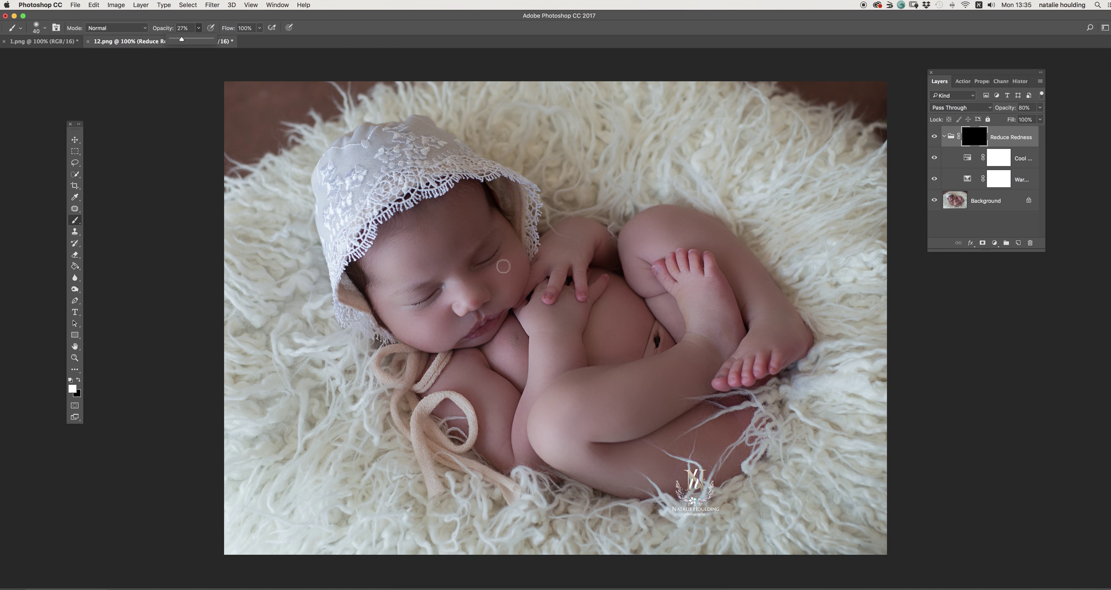
right_click(488, 300)
click(585, 288)
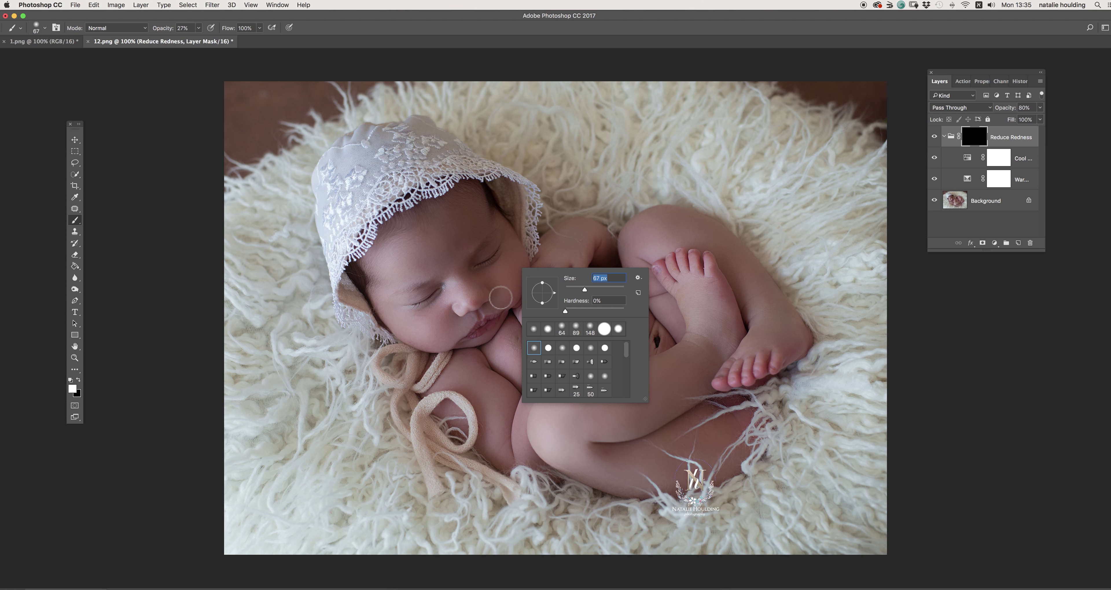
click(476, 301)
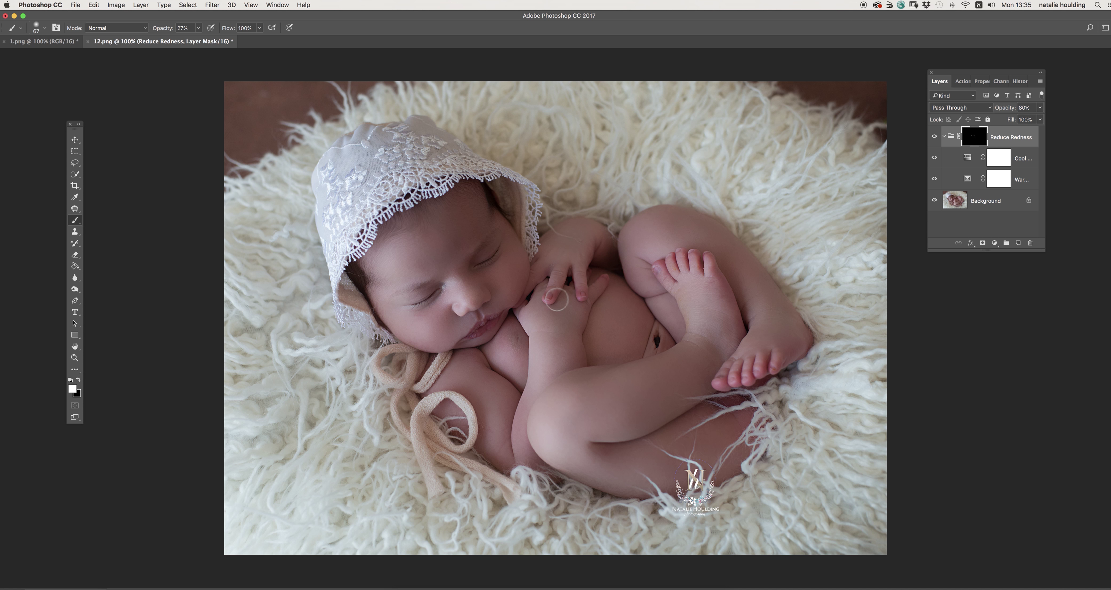
drag(581, 290, 585, 300)
Step: Enlarge the brush to 133 px, lower its opacity to 19%, and paint the Reduce Redness mask over the arm, forehead, torso and legs
right_click(571, 301)
click(685, 302)
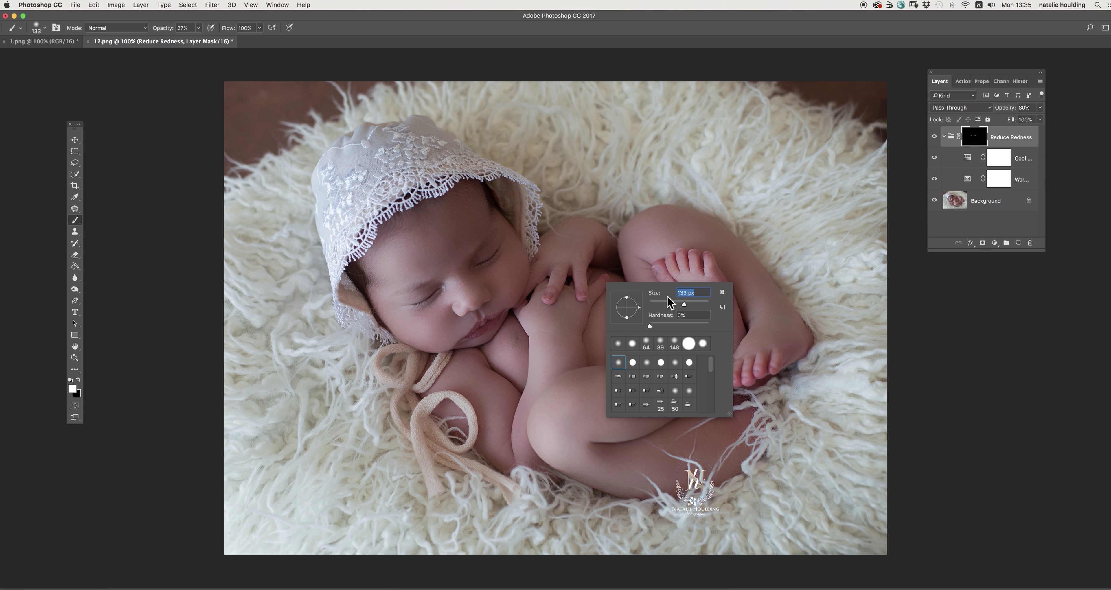
click(488, 365)
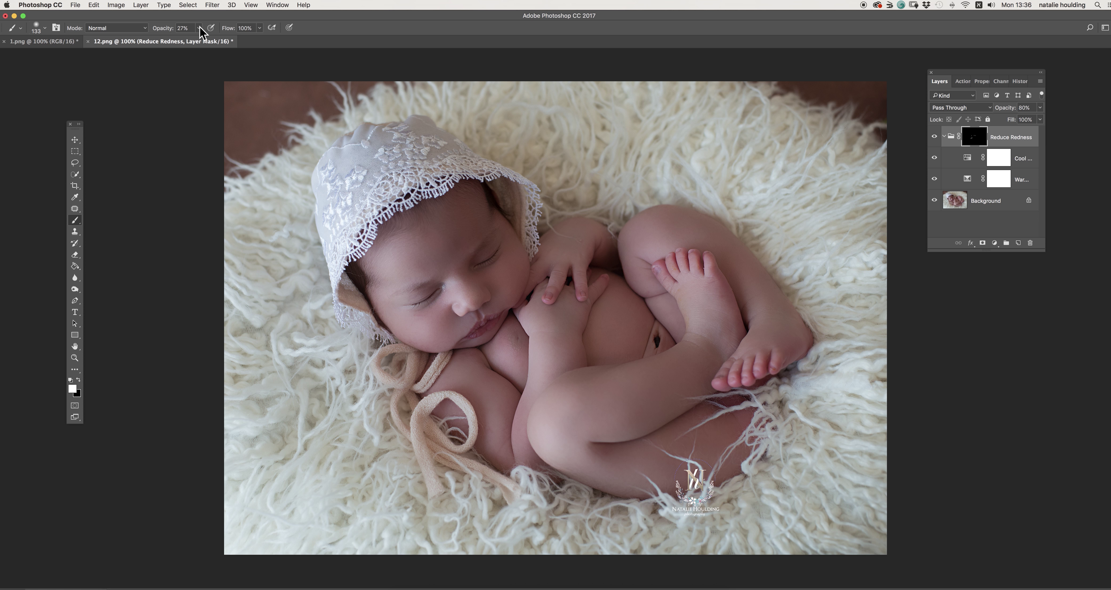
mouse_move(472, 384)
mouse_down()
mouse_move(498, 441)
mouse_move(522, 456)
mouse_move(519, 420)
mouse_up()
mouse_move(411, 227)
mouse_down()
mouse_move(440, 208)
mouse_move(462, 274)
mouse_move(472, 244)
mouse_move(496, 245)
mouse_up()
mouse_move(539, 279)
mouse_down()
mouse_move(650, 261)
mouse_move(672, 284)
mouse_move(744, 289)
mouse_move(762, 371)
mouse_move(736, 432)
mouse_move(671, 476)
mouse_move(625, 443)
mouse_move(566, 484)
mouse_move(524, 367)
mouse_move(676, 330)
mouse_move(665, 322)
mouse_move(597, 350)
mouse_move(629, 286)
mouse_move(670, 275)
mouse_move(735, 285)
mouse_move(768, 327)
mouse_up()
Step: Compare the baby's skin with and without the Reduce Redness group
click(934, 137)
click(935, 137)
click(934, 137)
click(934, 137)
click(934, 137)
click(934, 137)
click(934, 138)
click(934, 137)
scroll(560, 325, up, 3)
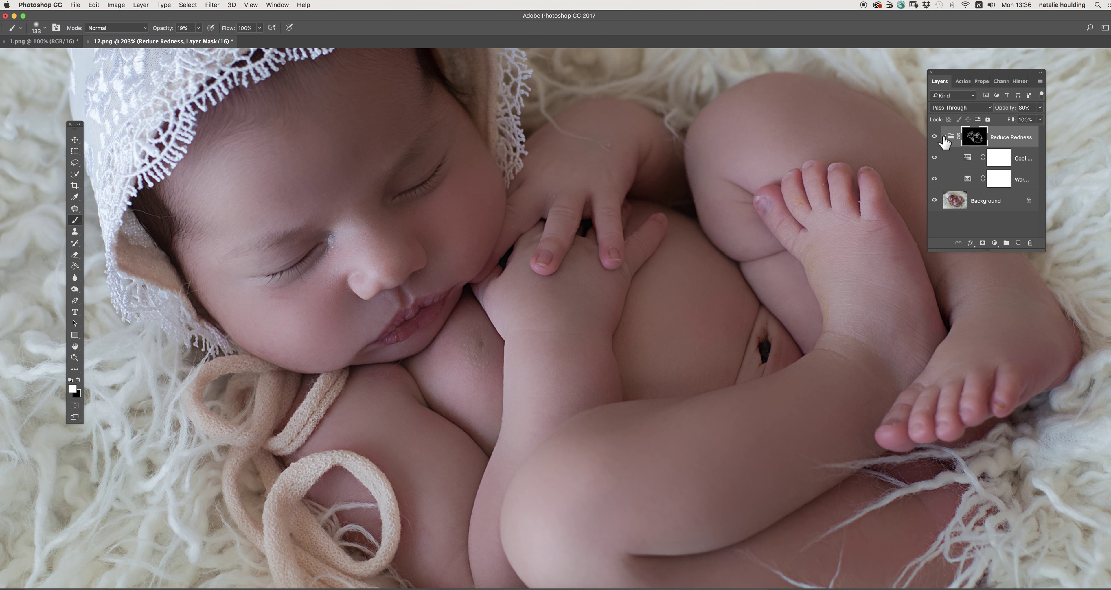
click(934, 138)
click(935, 137)
click(935, 138)
click(935, 137)
key(super+0)
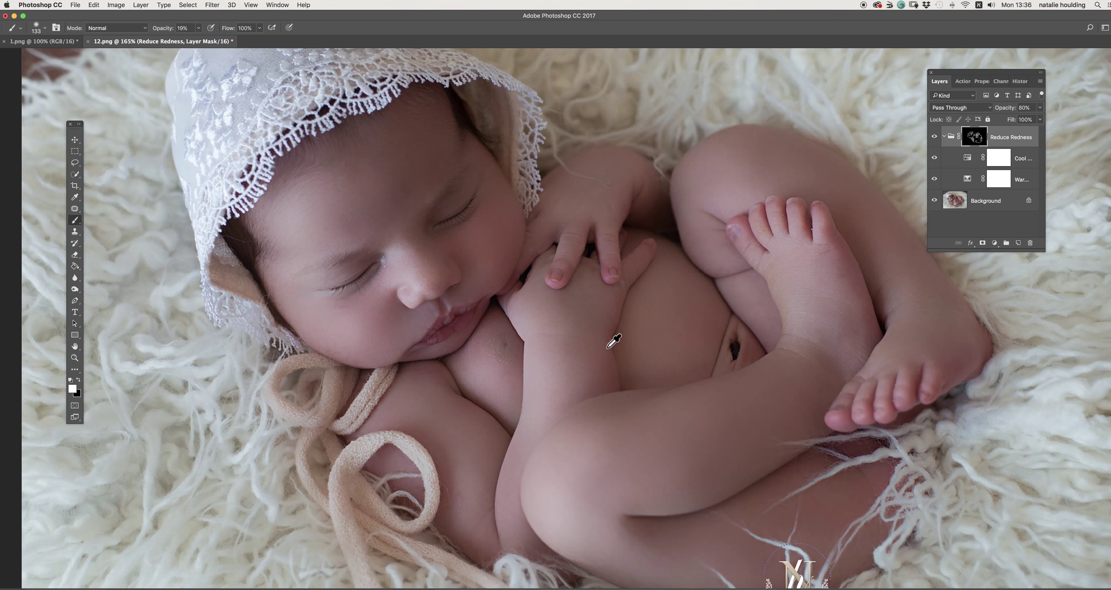
Step: Run the Soft Skin Tone action on the flattened image and set the brush size to 181 px
click(963, 82)
click(967, 94)
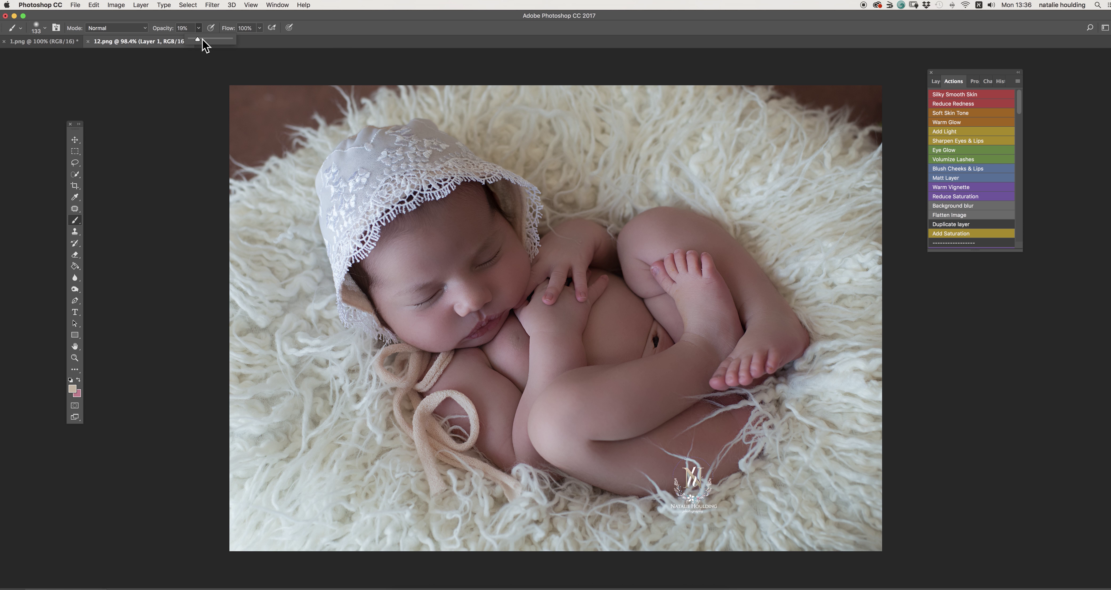
right_click(719, 160)
click(723, 158)
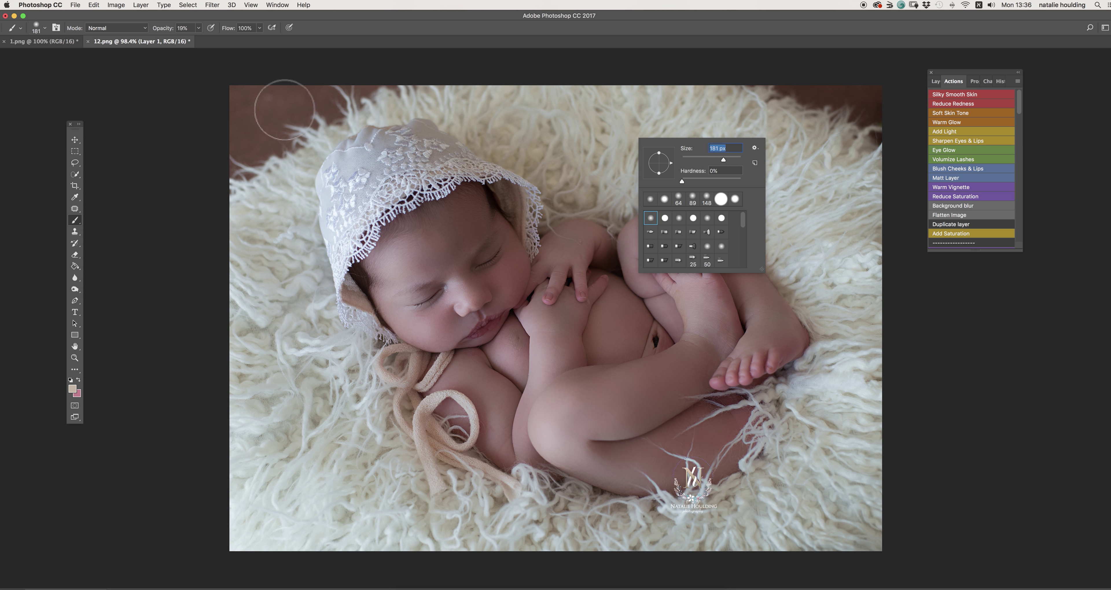
click(936, 81)
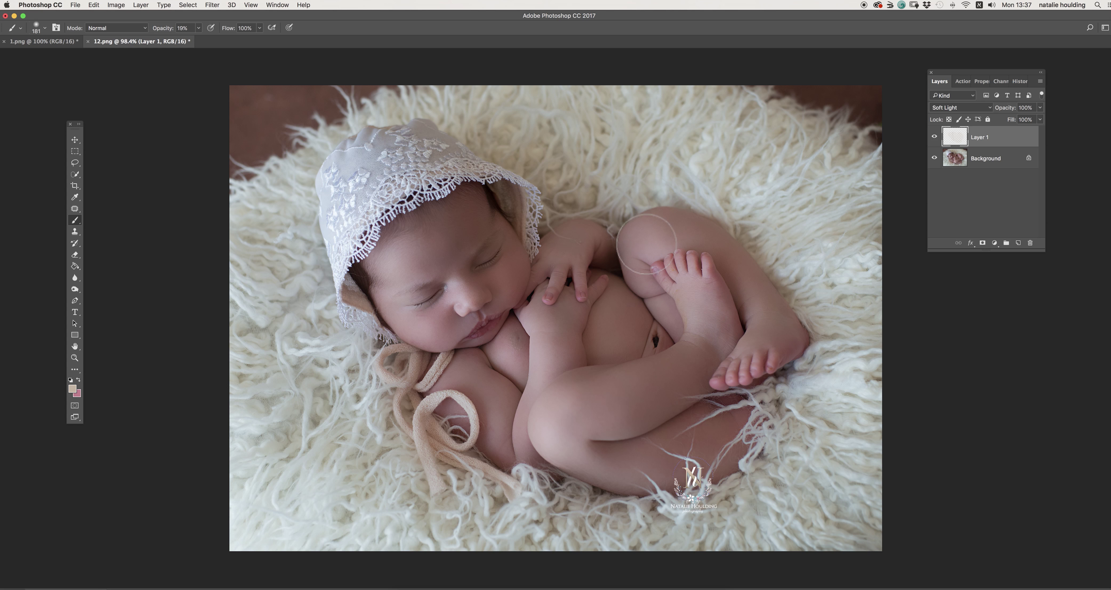
Step: Change the foreground color to a lighter beige for painting the skin
click(74, 393)
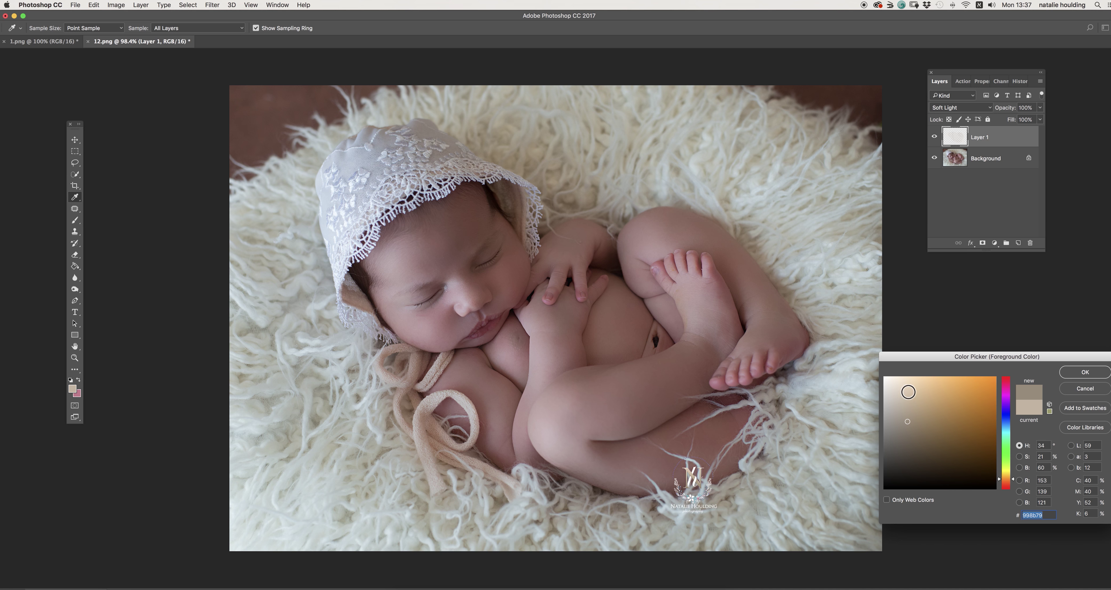
click(910, 389)
click(1086, 372)
key(b)
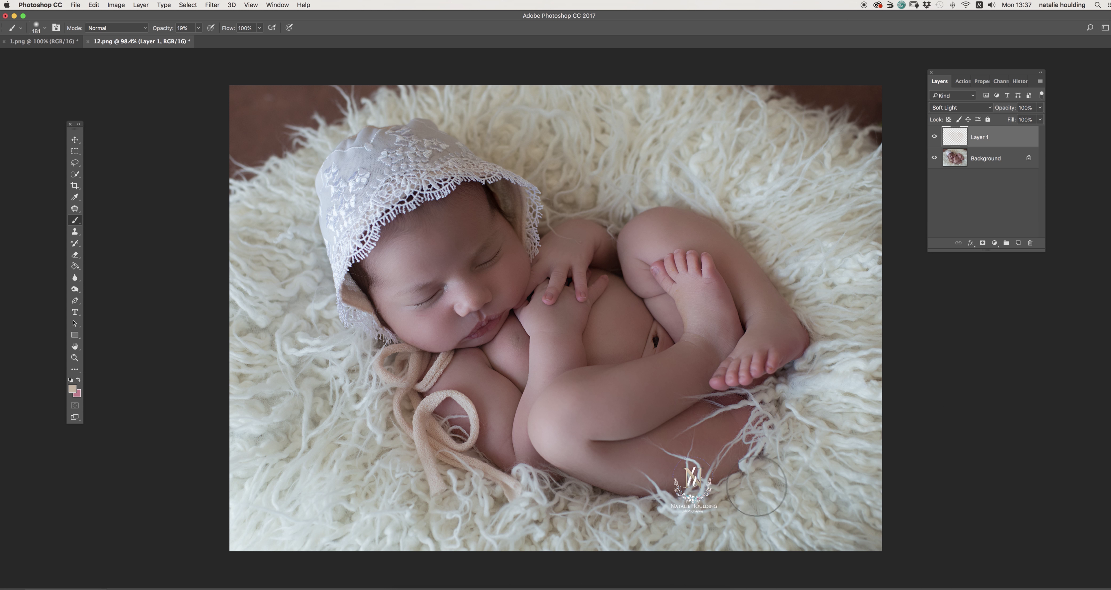
Step: Set the foreground color to tan #c4a379 and paint it over the face and upper body on Layer 1
click(73, 390)
click(927, 403)
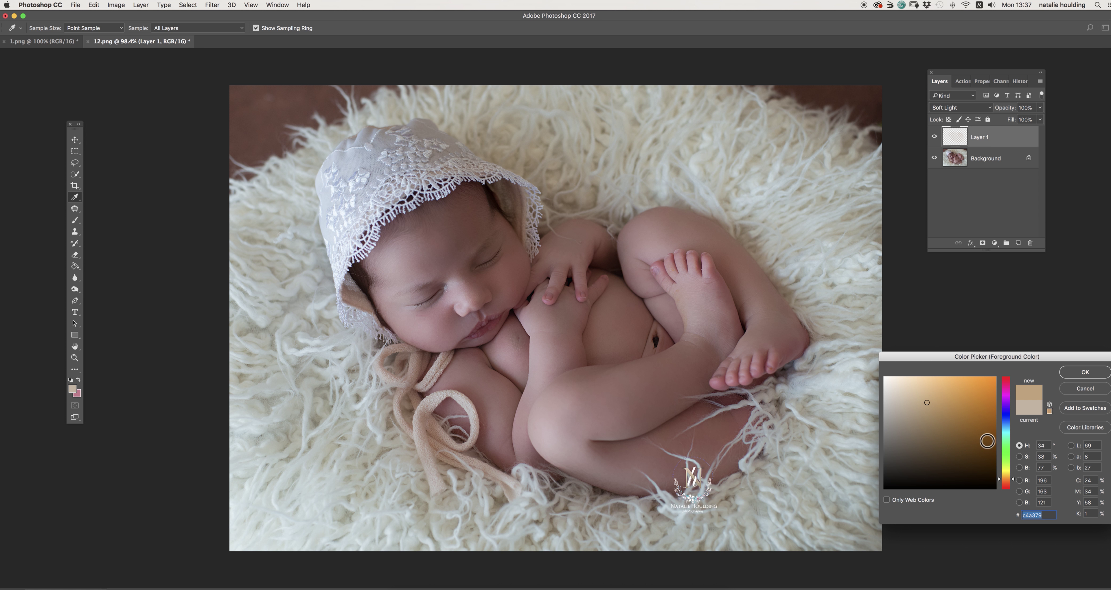
click(1074, 371)
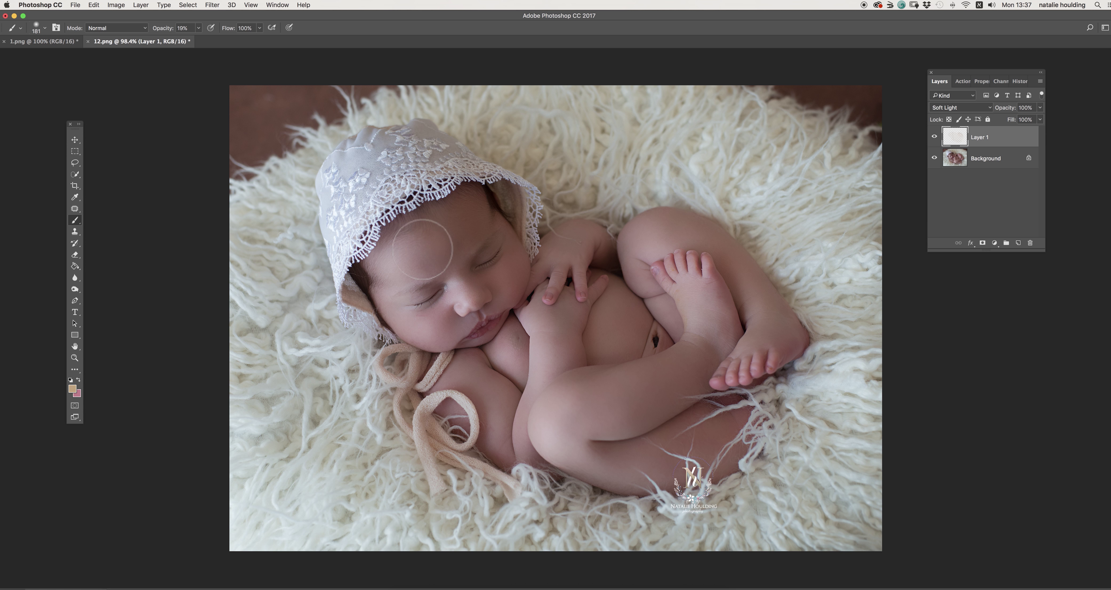
mouse_move(399, 314)
mouse_down()
mouse_move(486, 268)
mouse_move(455, 270)
mouse_up()
mouse_move(495, 369)
mouse_down()
mouse_move(501, 345)
mouse_move(468, 403)
mouse_move(517, 378)
mouse_up()
Step: Compare the skin tone with and without the soft-light Layer 1
click(935, 137)
click(934, 137)
click(935, 137)
click(934, 137)
click(935, 137)
click(935, 137)
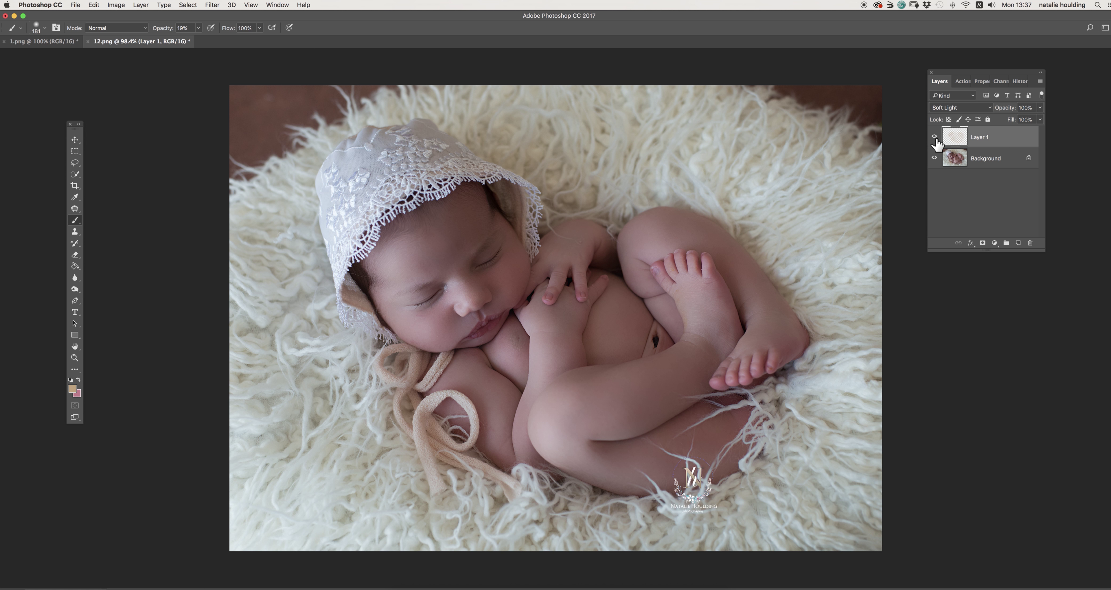
click(934, 137)
click(935, 137)
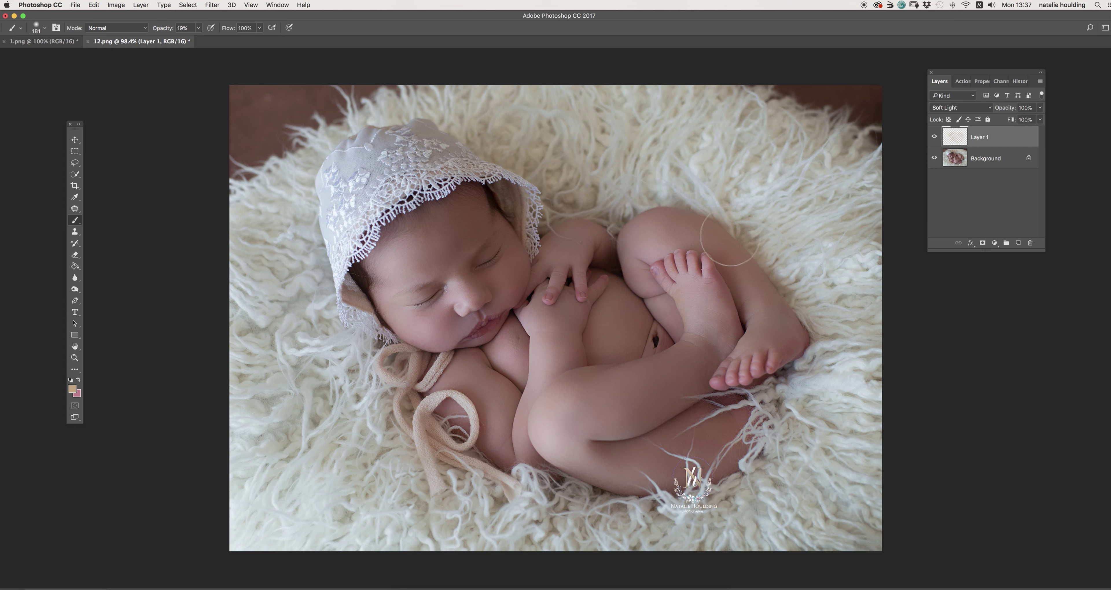
Step: Sample the skin color beside the baby's mouth and dab it onto Layer 1
alt+click(470, 322)
alt+click(469, 321)
Step: Flatten the image and run the Warm Glow action, then show its masked group in the layer stack
click(963, 81)
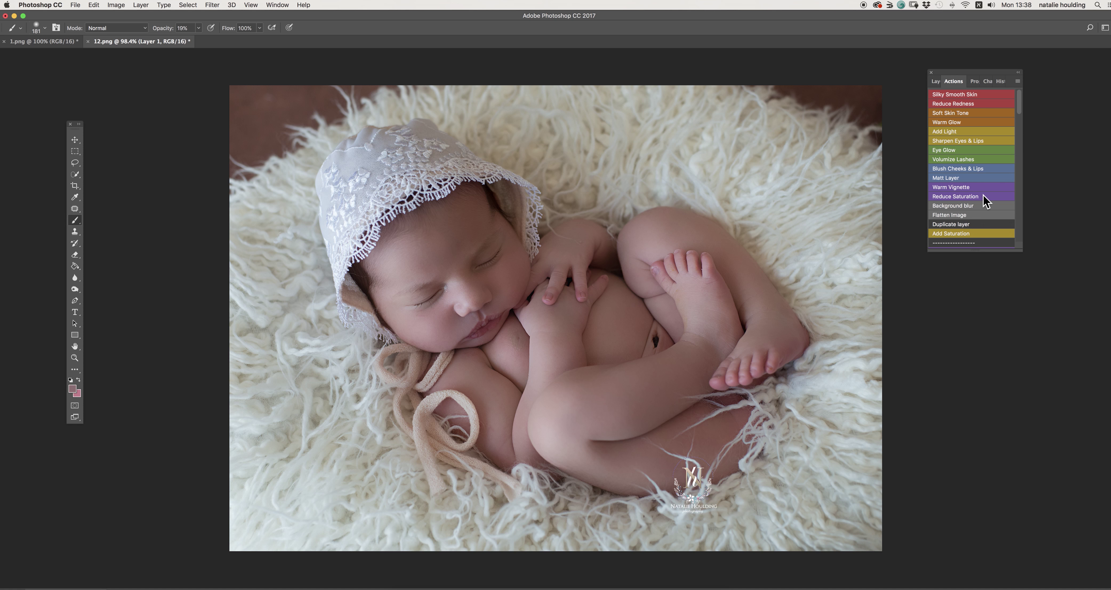
click(951, 216)
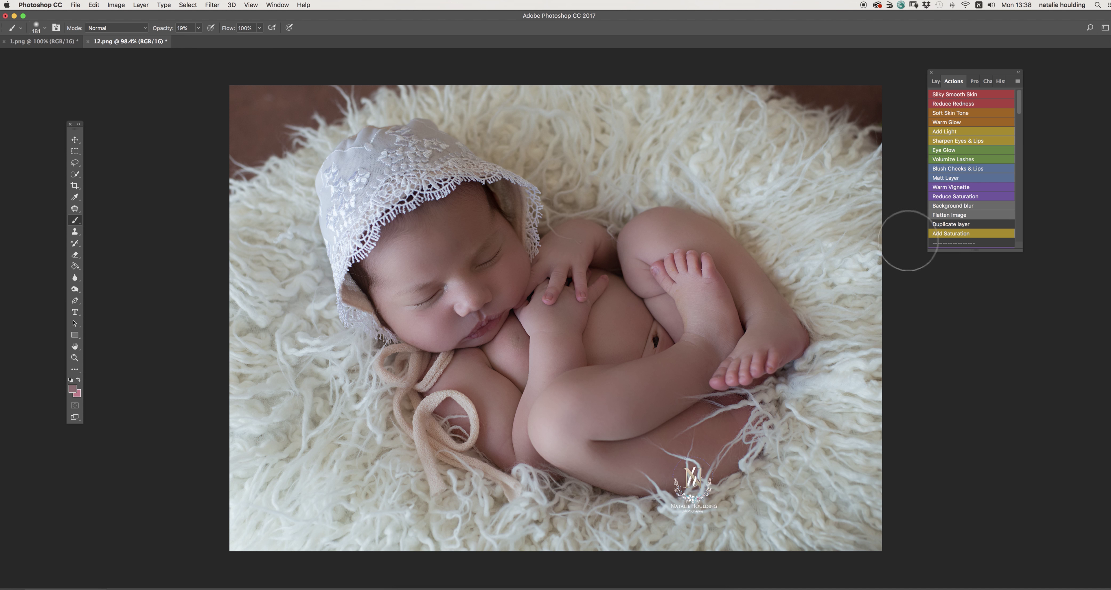
click(965, 123)
click(936, 82)
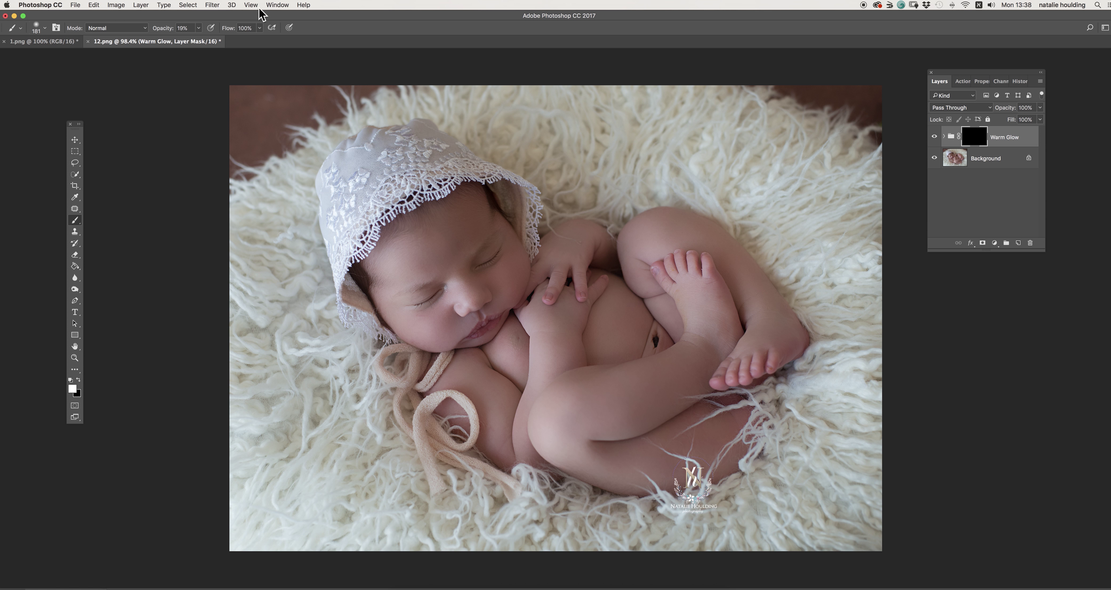
Step: Paint the Warm Glow mask white over the face and body, and compare the photo with the group hidden
mouse_move(477, 260)
mouse_down()
mouse_move(381, 267)
mouse_move(403, 269)
mouse_up()
mouse_move(642, 271)
mouse_down()
mouse_move(431, 339)
mouse_move(500, 347)
mouse_up()
click(934, 136)
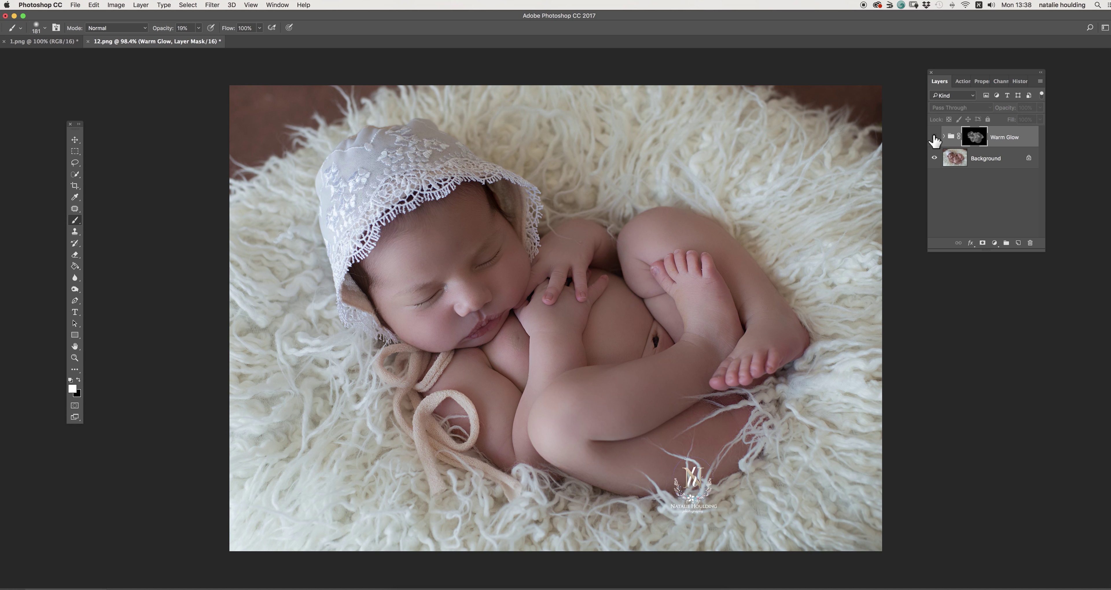
click(934, 136)
Step: Flatten the image and run the Add Light action
click(962, 81)
click(951, 215)
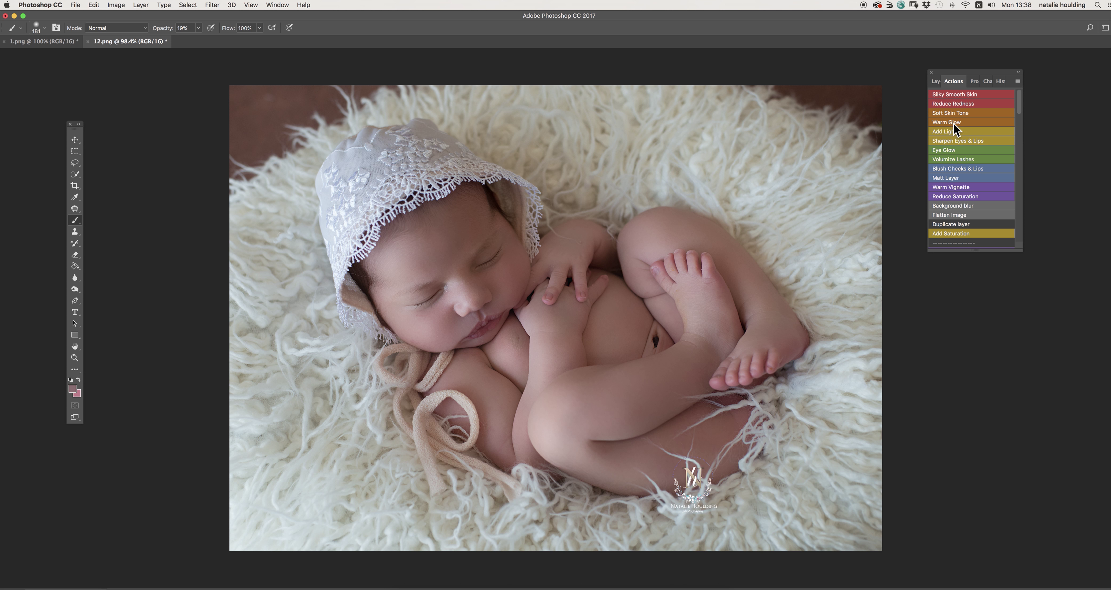
click(948, 131)
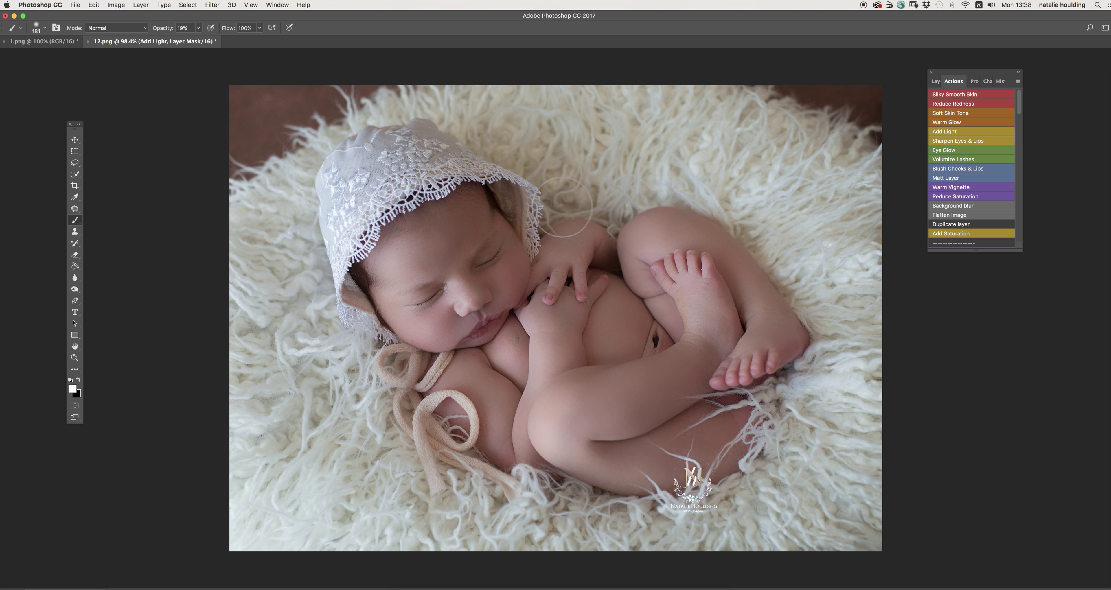
Step: Enlarge the brush to 312 px and paint light over the baby's face on the Add Light mask
right_click(640, 215)
drag(727, 232, 729, 234)
drag(498, 268, 499, 311)
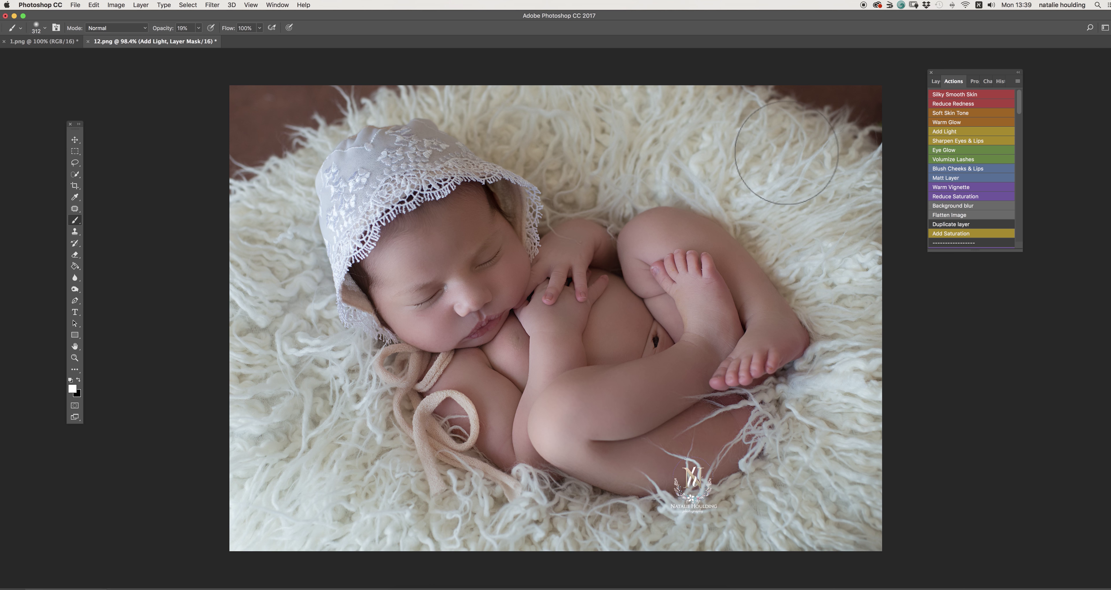
Step: Paint light onto the skin's highlights at 15% brush opacity, using a 142 px brush and a finer 73 px one
right_click(787, 163)
click(865, 180)
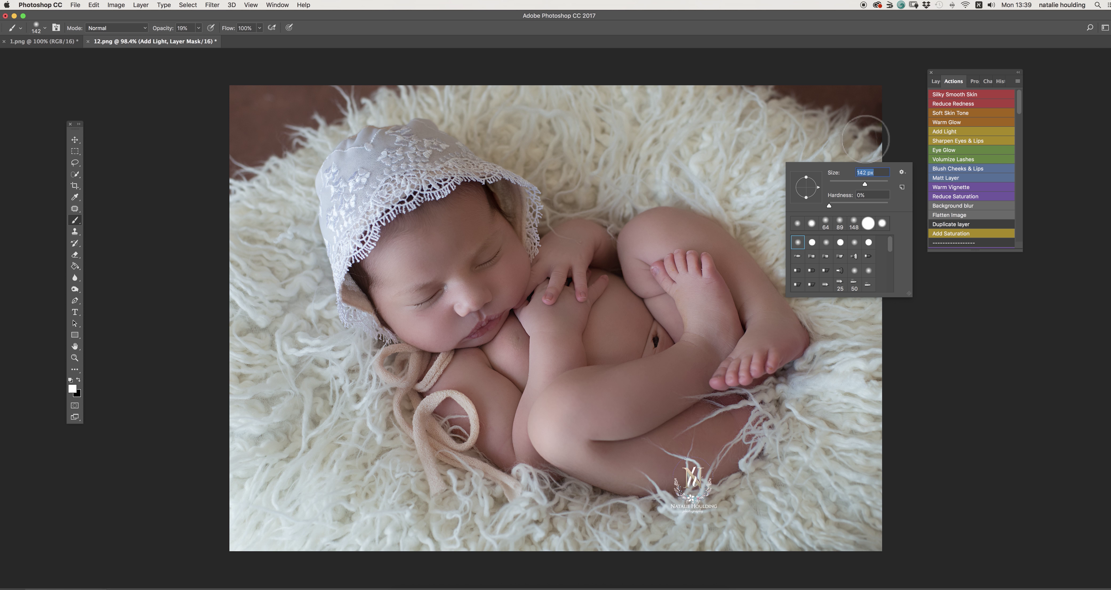
click(199, 28)
drag(195, 38, 196, 38)
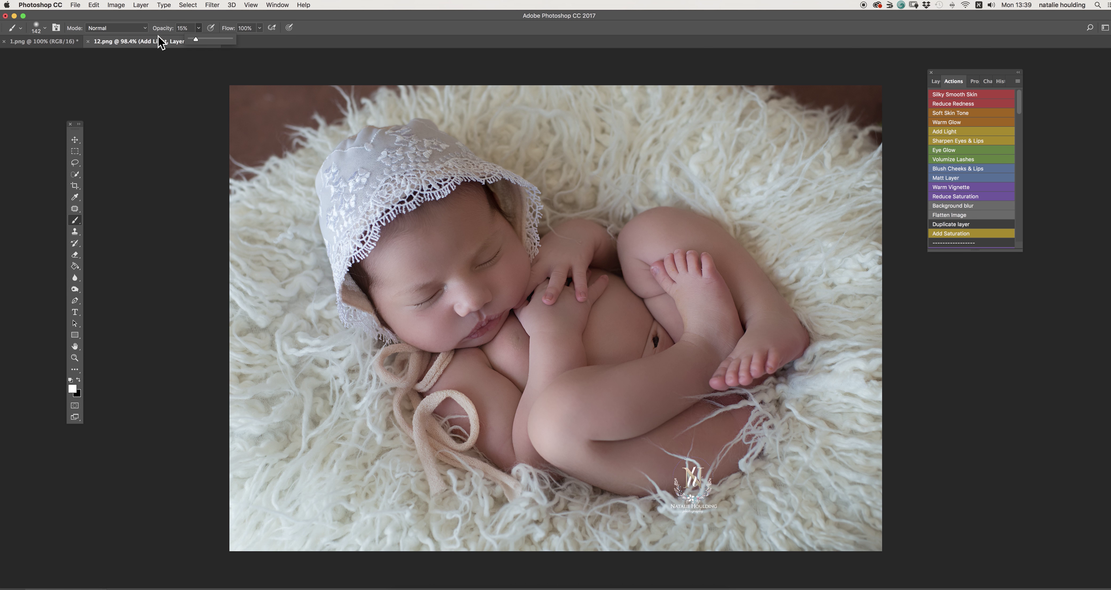
click(674, 227)
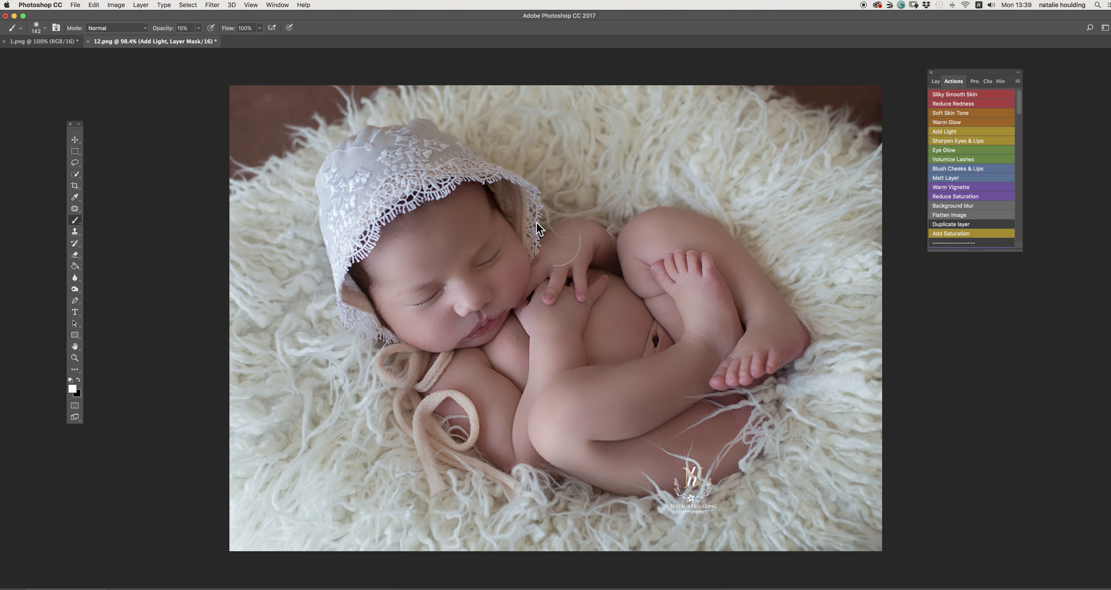
right_click(558, 243)
drag(633, 263, 625, 263)
key(Return)
Step: Compare the photo with and without the Add Light group
click(937, 82)
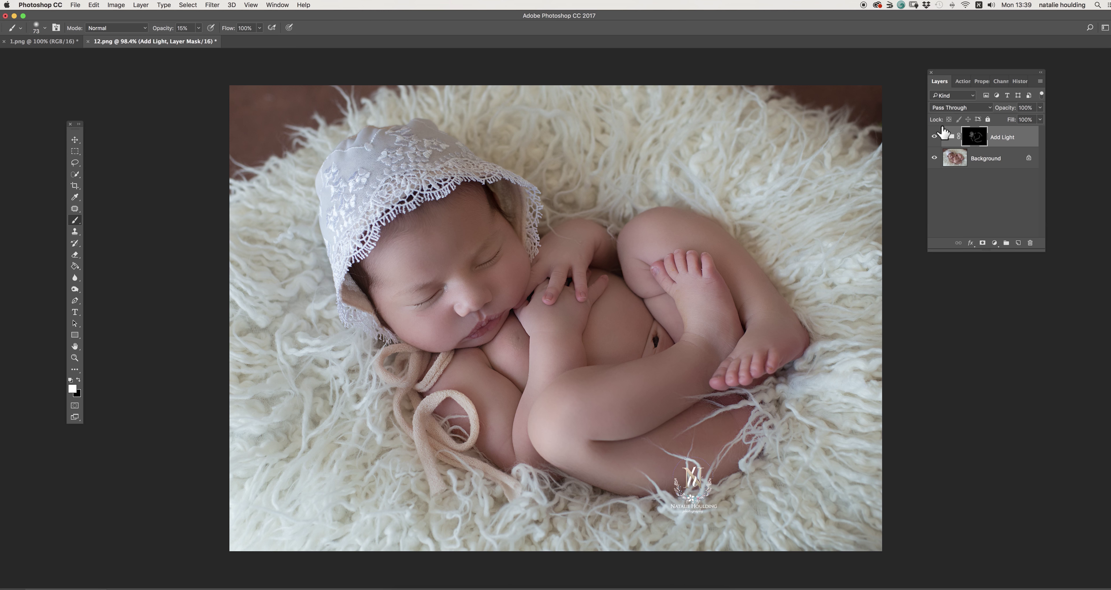
click(934, 137)
click(935, 137)
click(935, 137)
click(934, 137)
click(934, 138)
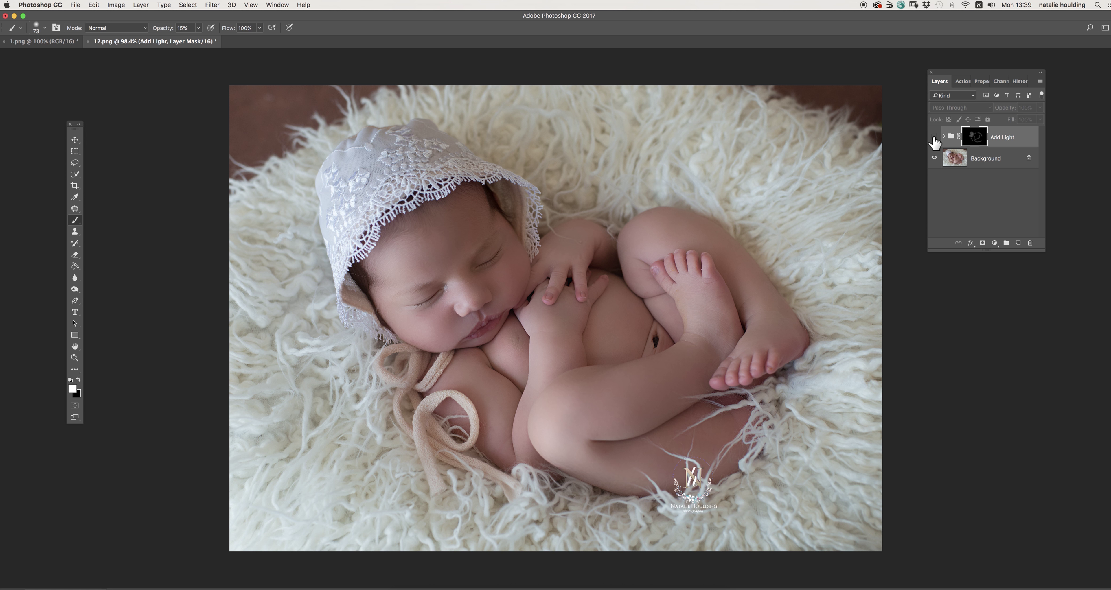
click(934, 138)
click(935, 138)
click(935, 138)
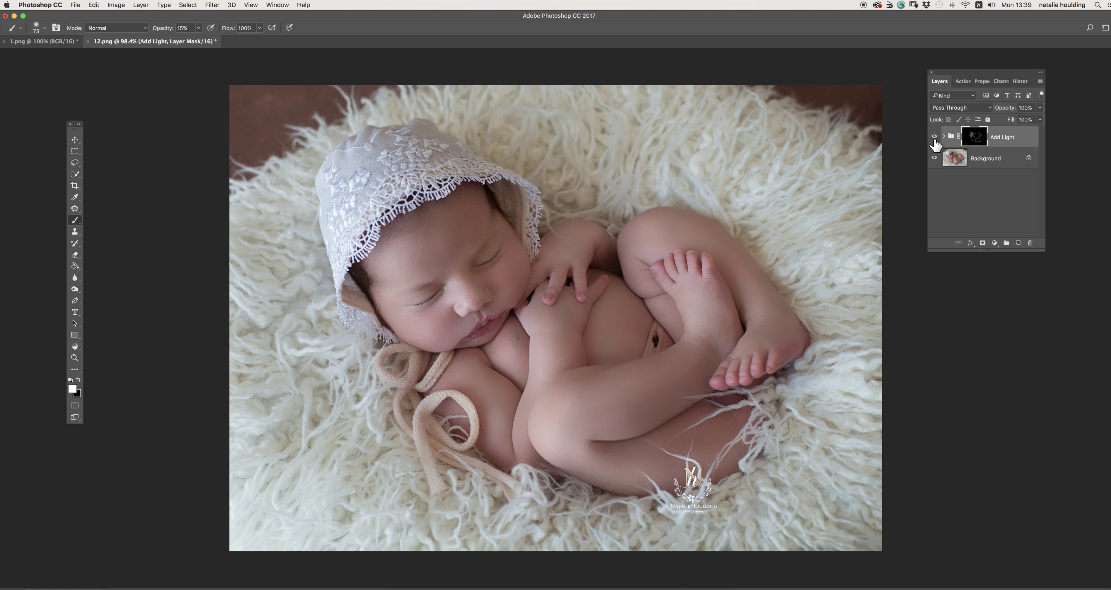
Step: Recheck the Add Light effect against the original and lower the group's opacity
click(935, 138)
click(934, 138)
click(935, 138)
click(934, 138)
drag(1040, 107, 1029, 118)
click(935, 140)
Step: Flatten the image and run the Sharpen Eyes & Lips action
click(962, 81)
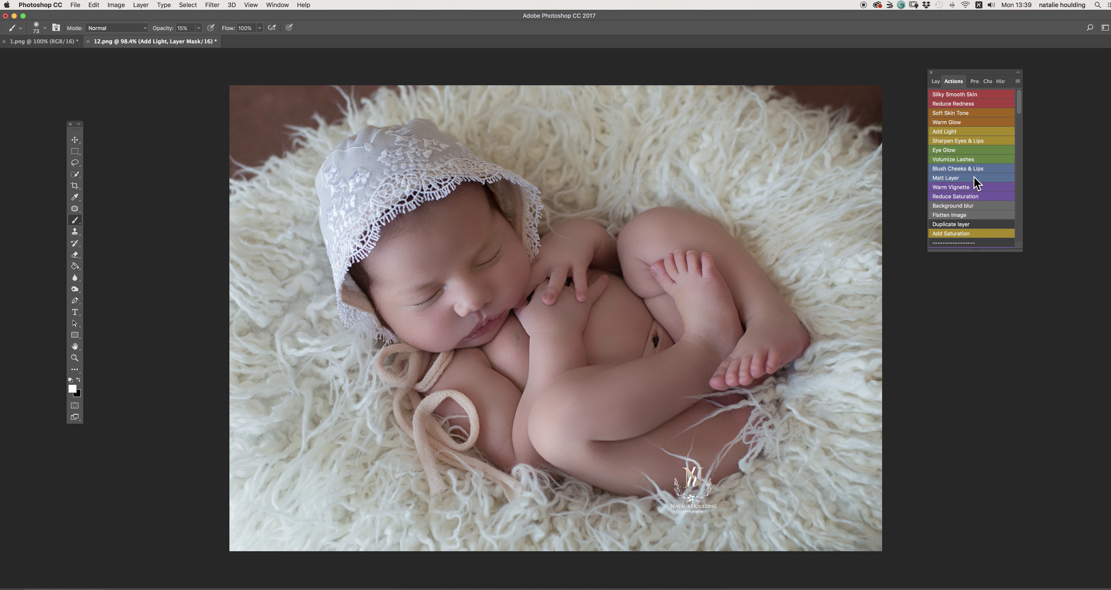
click(953, 214)
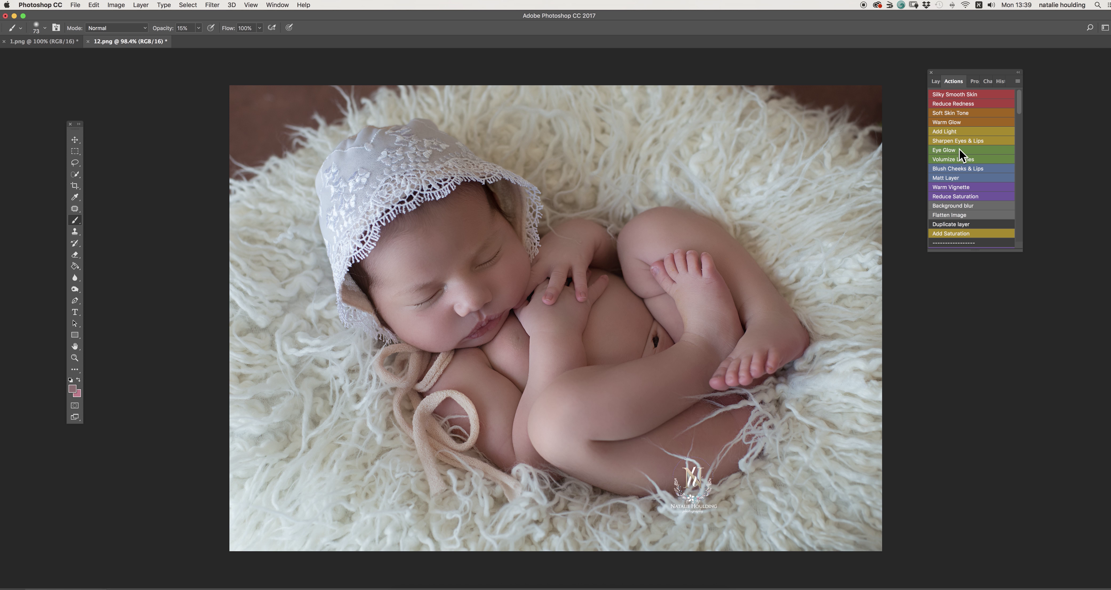
click(983, 141)
Step: Paint sharpening over the lashes of both eyes with a 32 px brush at 100% opacity
click(198, 28)
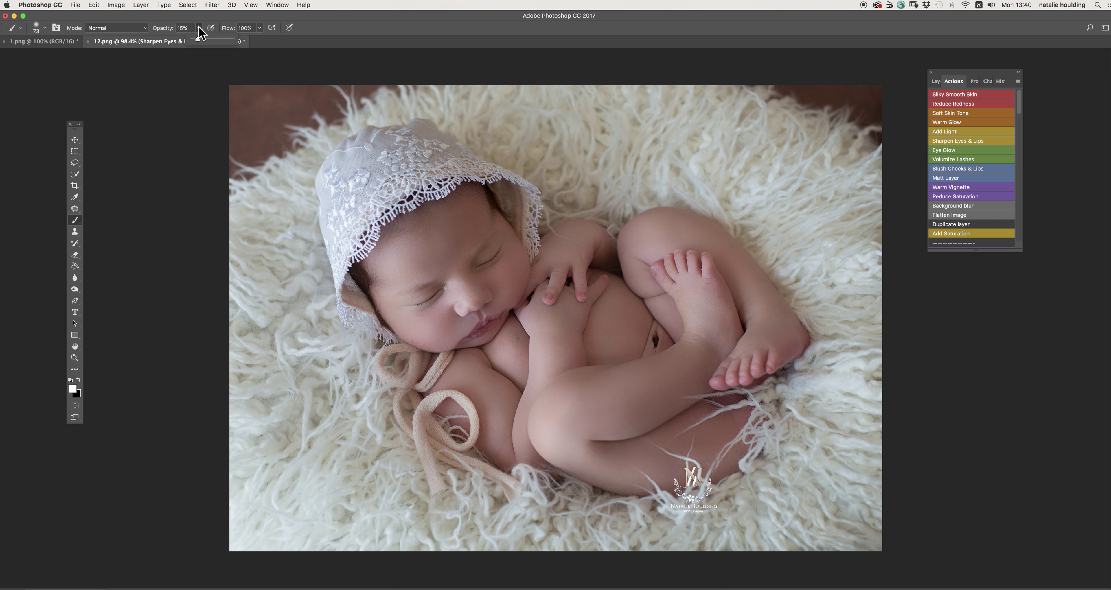
drag(198, 38, 253, 41)
scroll(473, 327, up, 2)
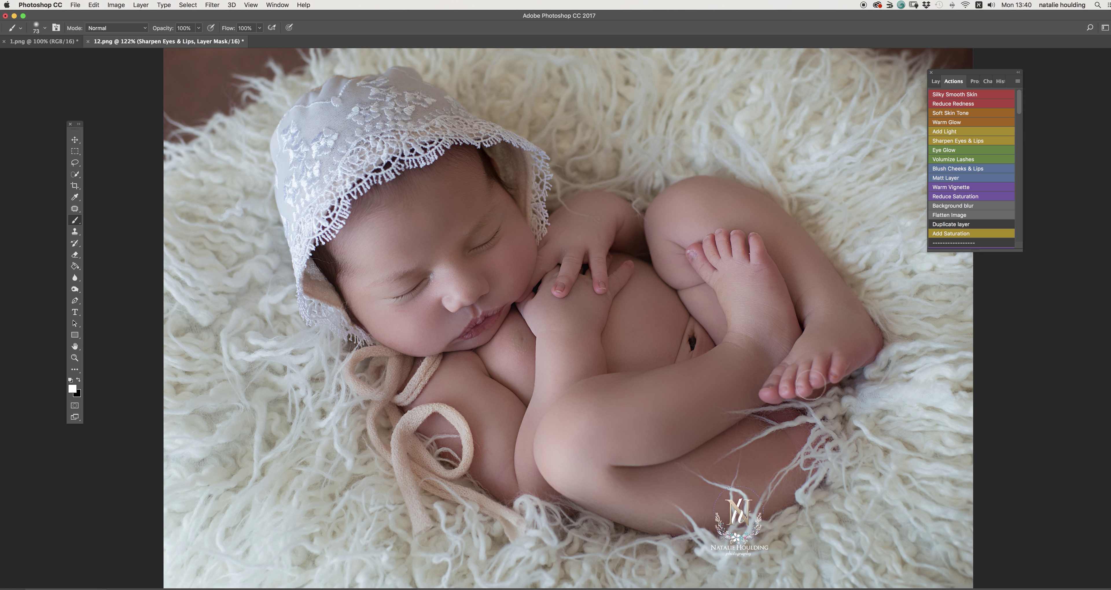
right_click(534, 223)
drag(606, 240, 591, 243)
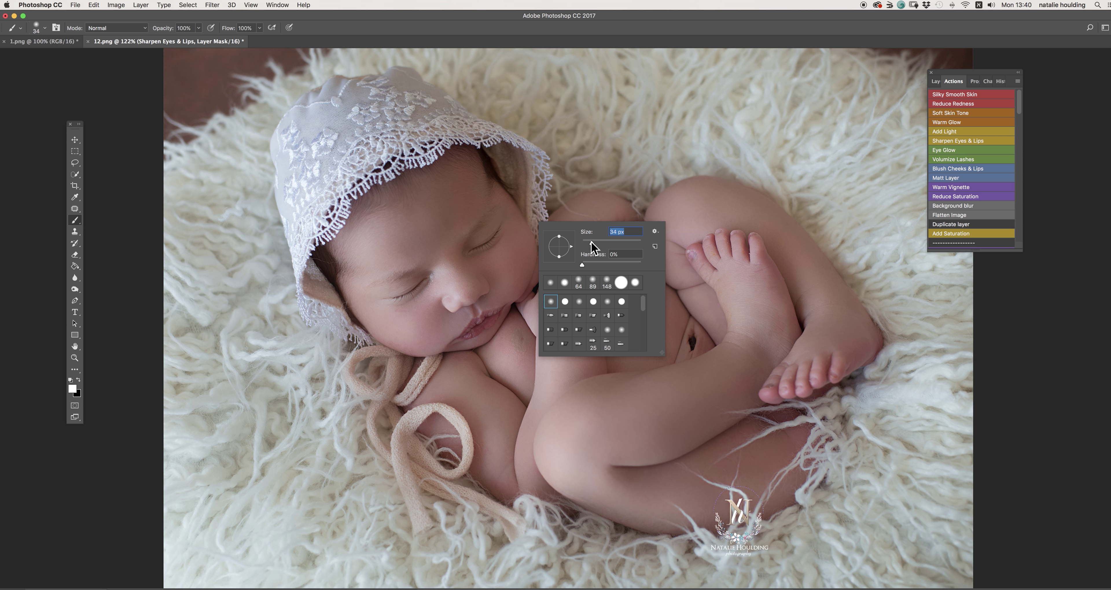
drag(469, 252, 498, 234)
drag(421, 284, 408, 297)
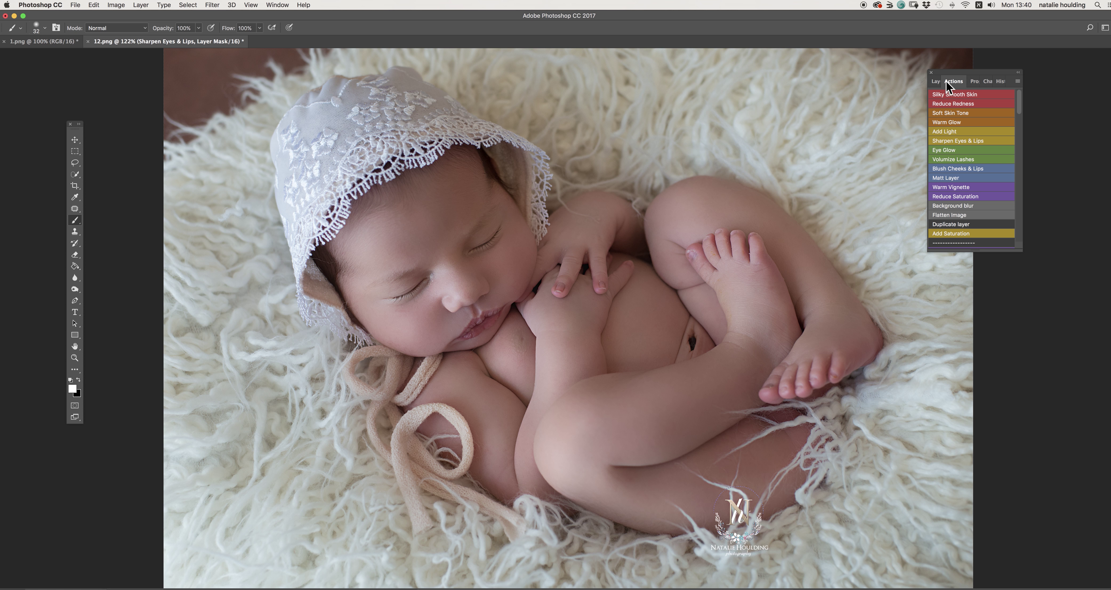
Step: Examine the eyes and lips up close with and without the Sharpen Eyes & Lips group
click(936, 81)
click(934, 137)
click(934, 137)
click(935, 137)
click(935, 137)
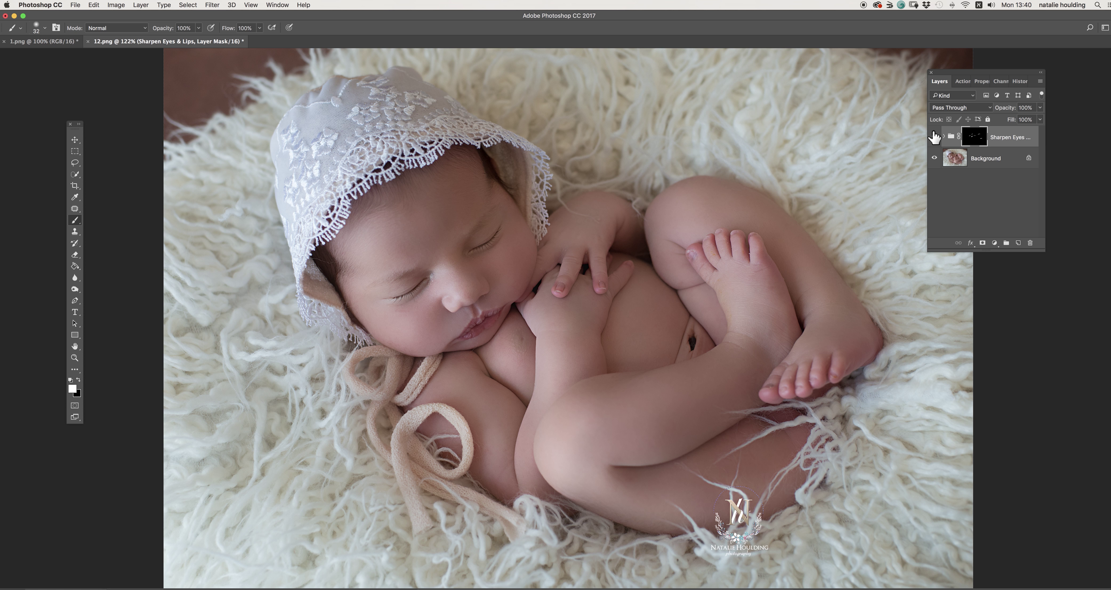
alt+scroll(366, 319, up, 2)
scroll(440, 306, up, 1)
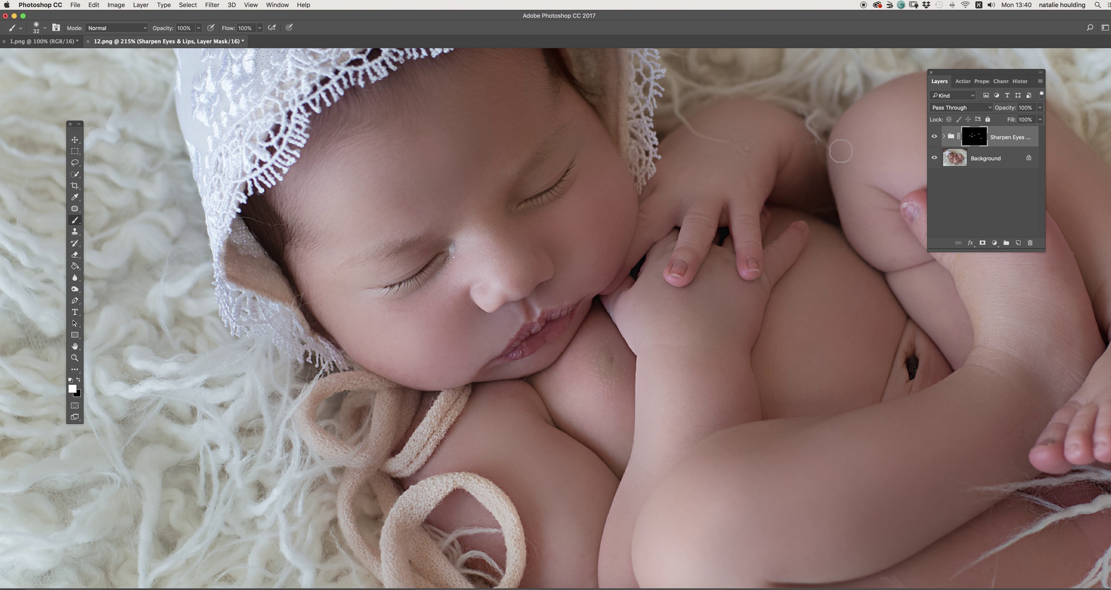
click(934, 137)
click(935, 137)
click(934, 137)
click(934, 137)
alt+scroll(650, 343, down, 1)
scroll(649, 340, down, 10)
scroll(552, 371, up, 1)
Step: Flatten the image and run the Volumize Lashes action
click(962, 81)
click(949, 215)
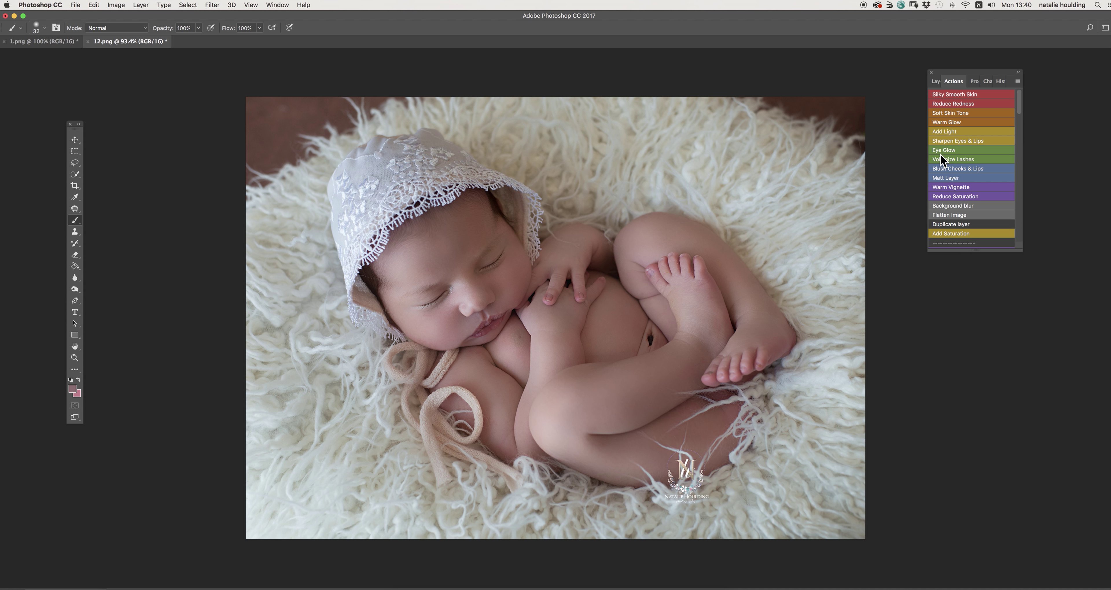
click(941, 159)
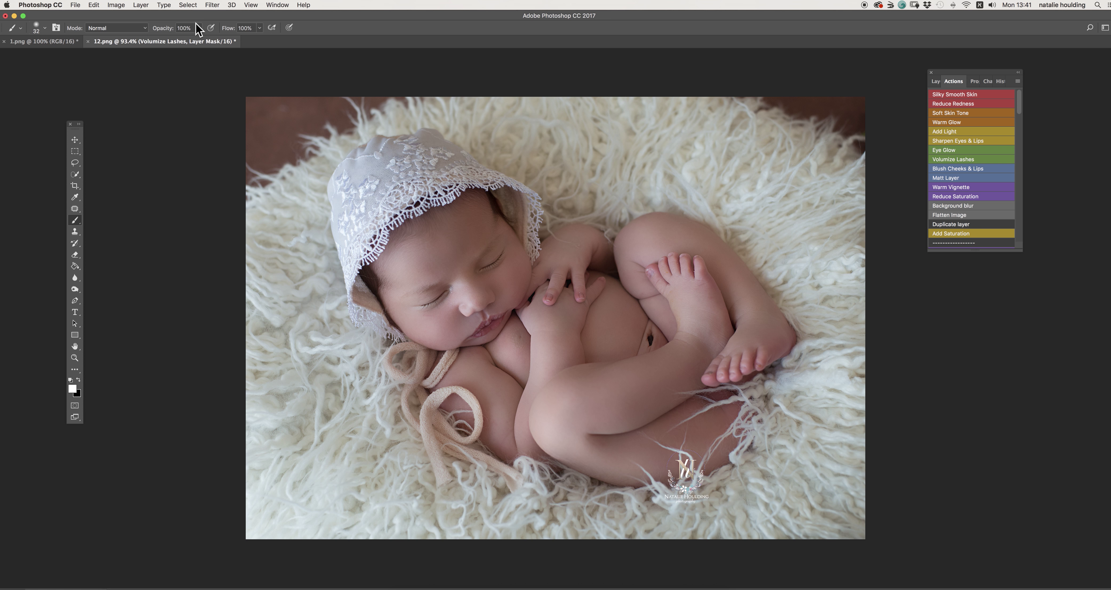
Step: Paint over the lashes on the Volumize Lashes mask at 4% brush opacity and check the effect against the original
drag(201, 44, 158, 43)
scroll(474, 318, up, 9)
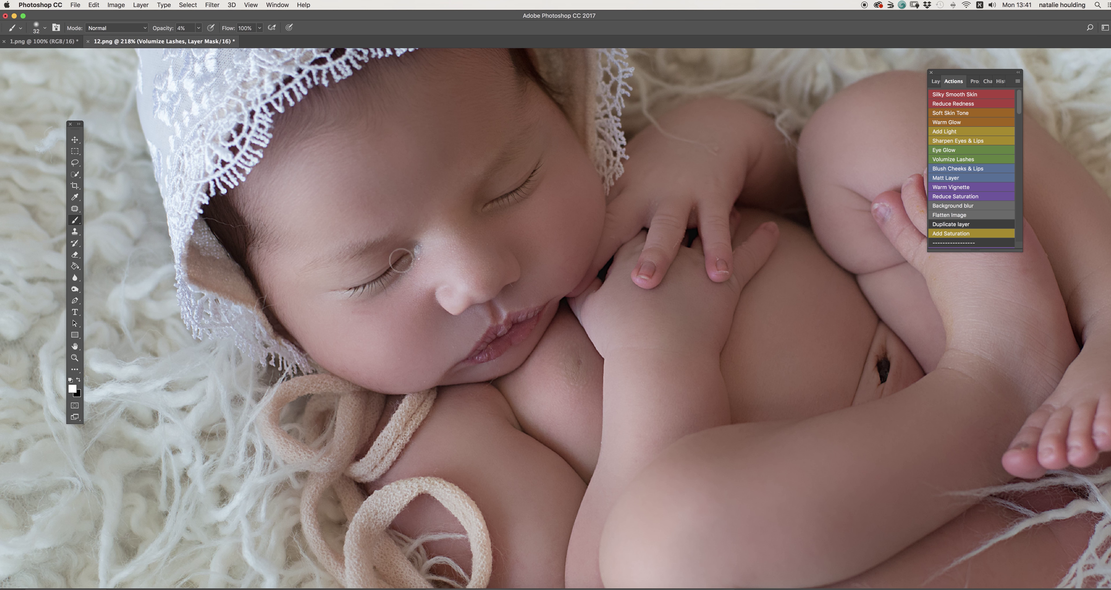
mouse_move(489, 203)
mouse_down()
mouse_move(527, 189)
mouse_move(538, 165)
mouse_move(512, 198)
mouse_up()
click(935, 81)
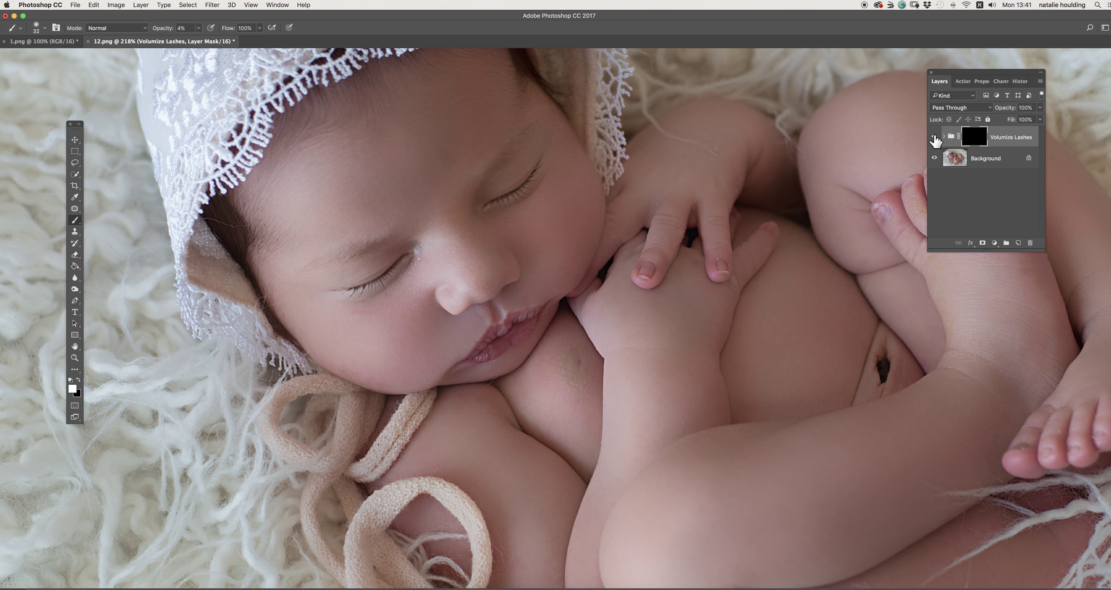
click(934, 137)
click(934, 137)
Step: Reduce the brush to about 18 px and trace the lash lines of both eyes on the Volumize Lashes mask
right_click(409, 261)
drag(452, 293, 447, 293)
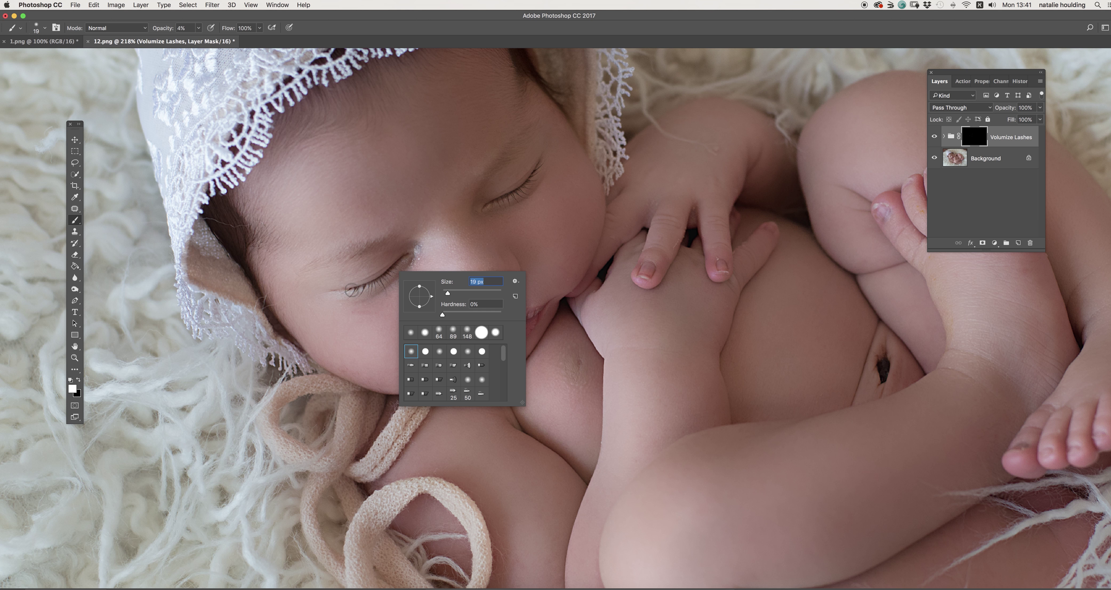
drag(352, 291, 351, 293)
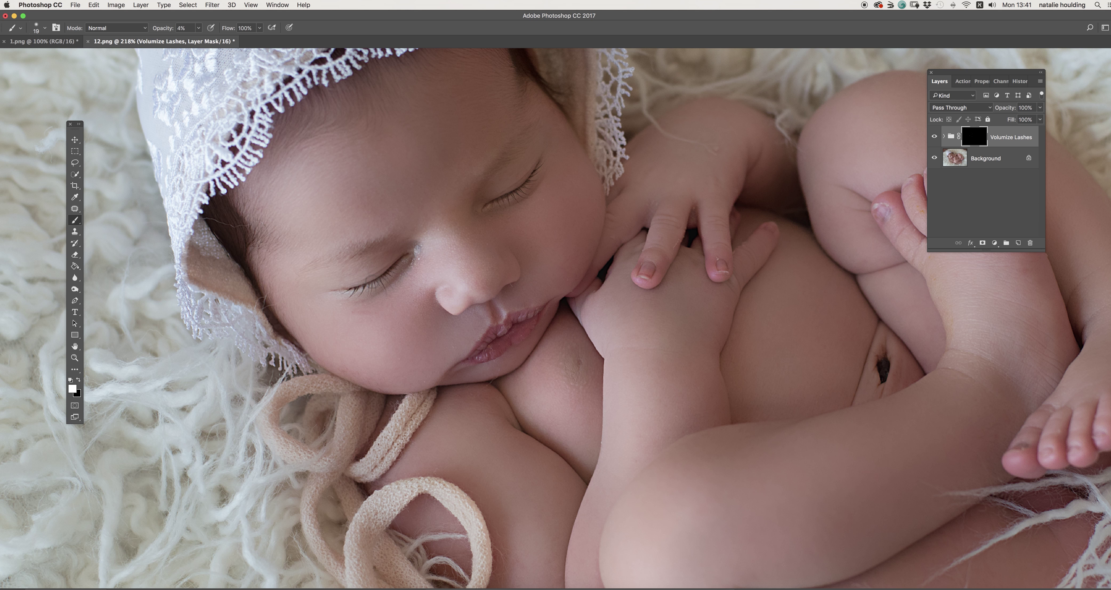
drag(387, 274, 402, 258)
drag(497, 201, 535, 167)
Step: Compare the lashes with and without the Volumize Lashes group and view the whole photo at 100%
click(933, 137)
click(933, 137)
click(934, 138)
click(934, 138)
click(934, 138)
click(934, 137)
scroll(649, 298, down, 5)
key(super+1)
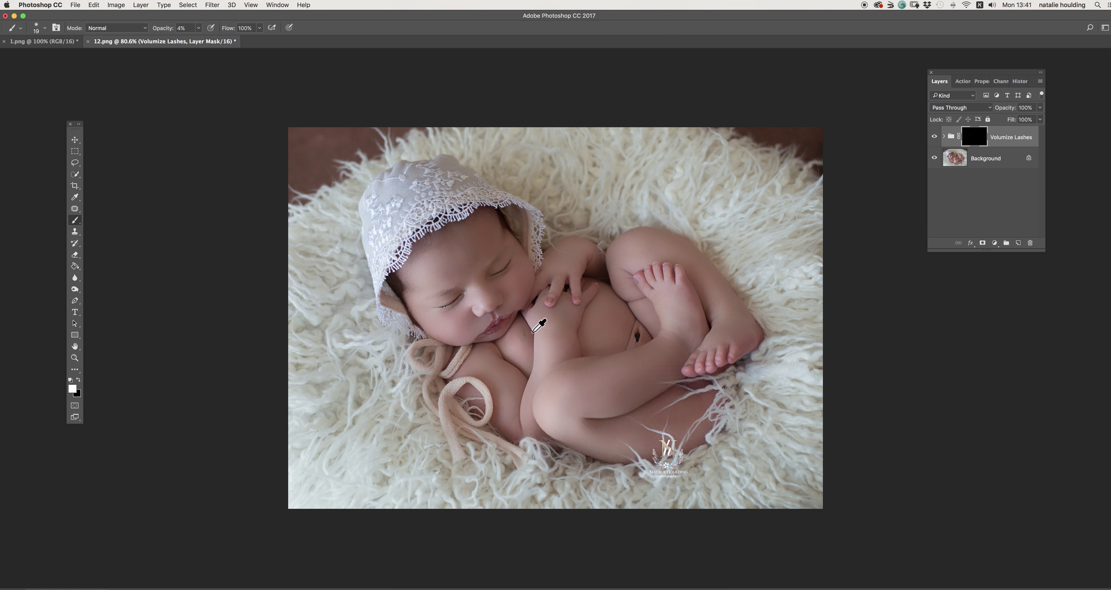
Step: Flatten the image and run the Blush Cheeks & Lips action
click(961, 83)
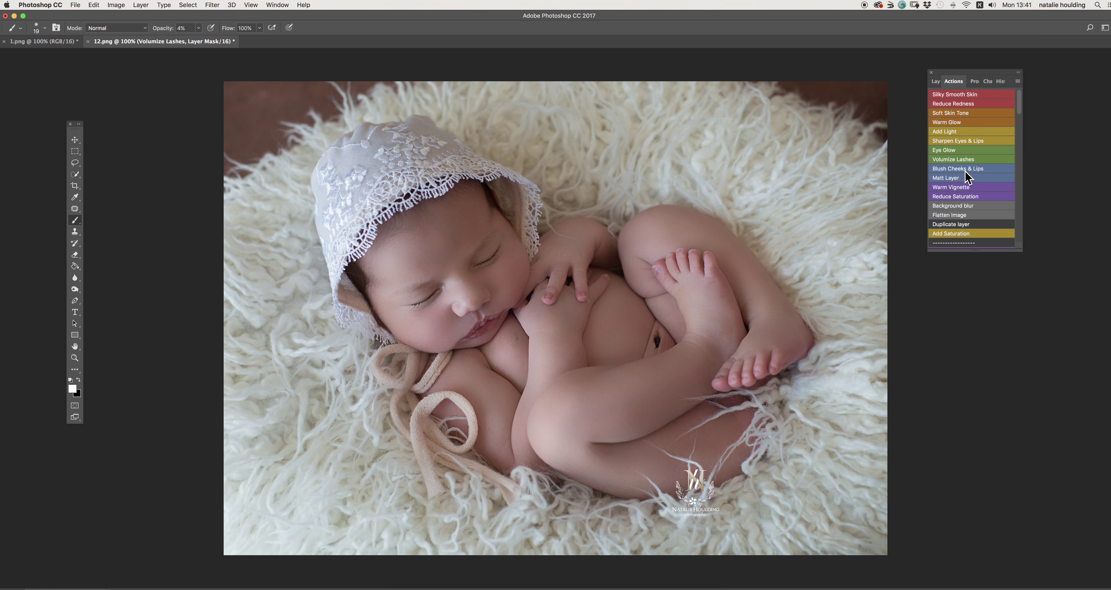
click(953, 215)
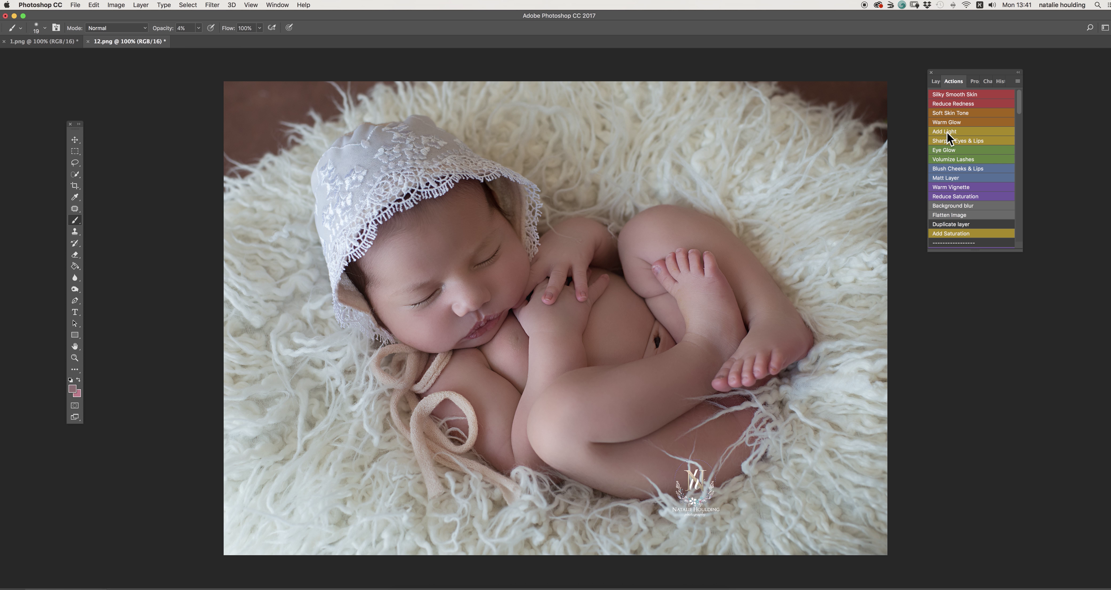
click(957, 169)
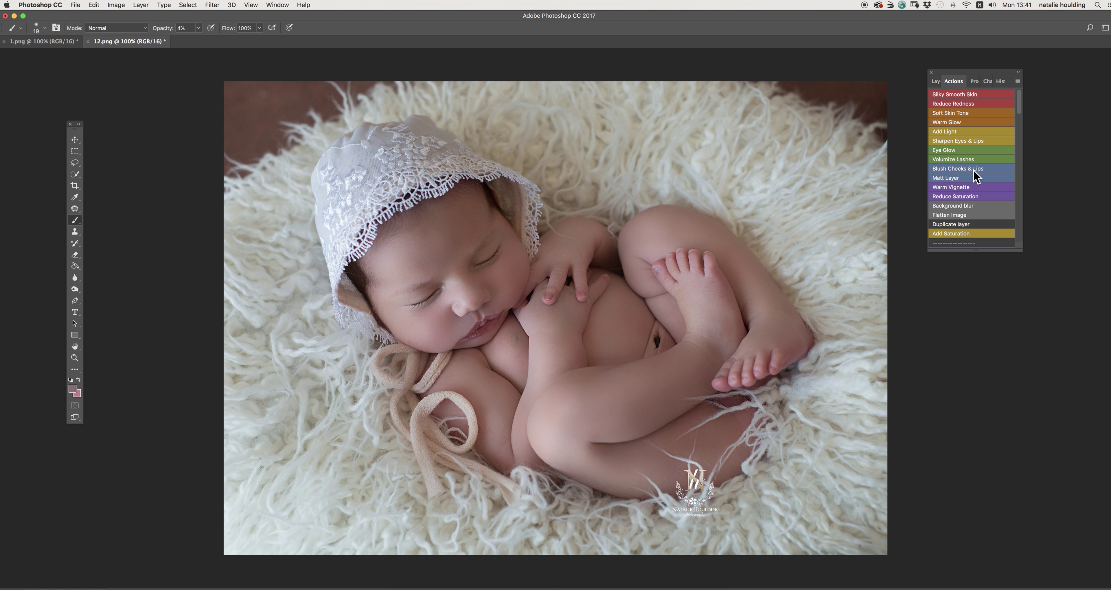
Step: Paint color onto the lips on the Blush & Lush mask with a 50 px brush, raising its opacity to 59%
right_click(584, 253)
click(641, 279)
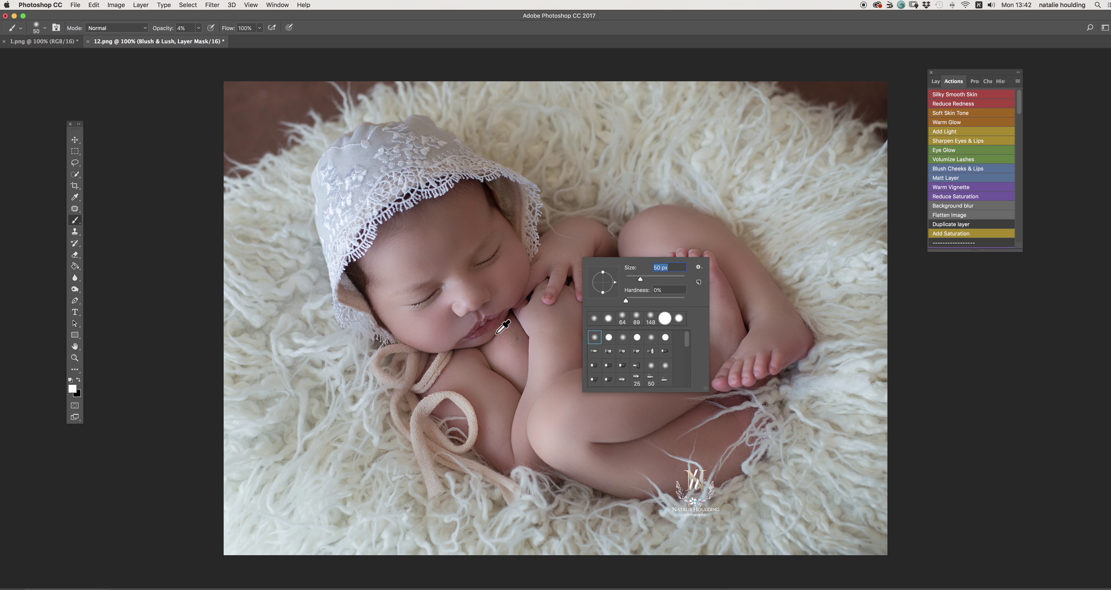
scroll(505, 332, up, 2)
click(473, 322)
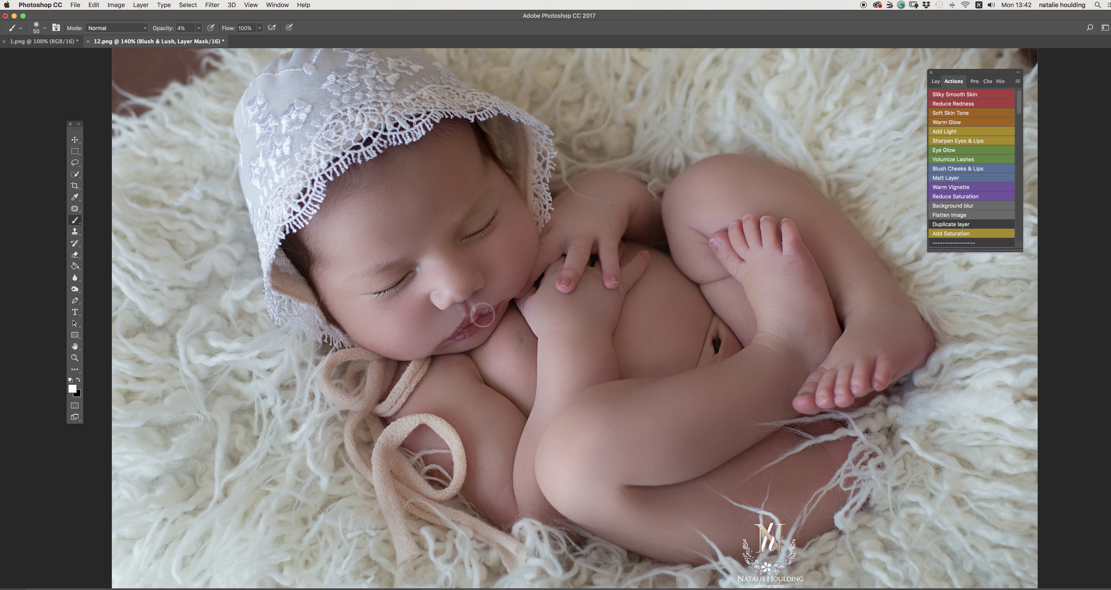
click(197, 28)
click(220, 39)
mouse_move(469, 323)
mouse_down()
mouse_move(485, 314)
mouse_move(475, 332)
mouse_move(482, 325)
mouse_up()
Step: Enlarge the brush to 100 px and paint blush onto both cheeks
right_click(555, 259)
drag(635, 276, 641, 276)
drag(518, 255, 520, 236)
mouse_move(399, 333)
mouse_down()
mouse_move(364, 334)
mouse_move(415, 342)
mouse_move(400, 351)
mouse_move(402, 322)
mouse_move(368, 331)
mouse_move(454, 385)
mouse_move(415, 320)
mouse_move(368, 330)
mouse_up()
Step: Lower the Blush & Lush layer's opacity to 34% and compare the face with the layer hidden
click(936, 81)
scroll(512, 337, down, 2)
click(1040, 108)
drag(1019, 119, 1012, 119)
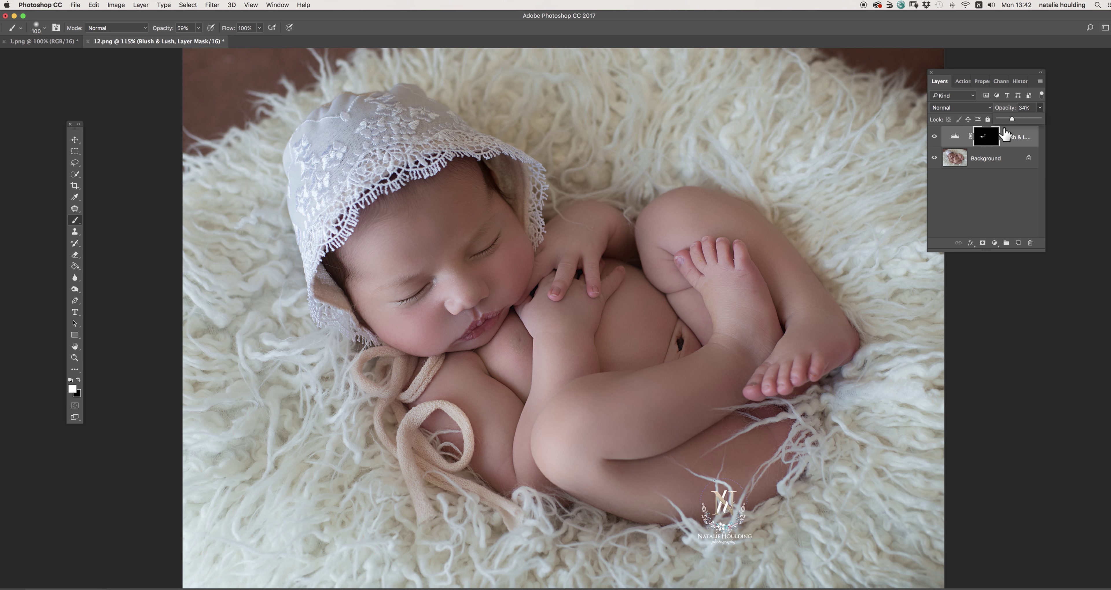
click(935, 143)
click(1039, 108)
Step: Flatten the image, run the Matt Layer action and show its group in the layer stack
click(962, 81)
click(950, 215)
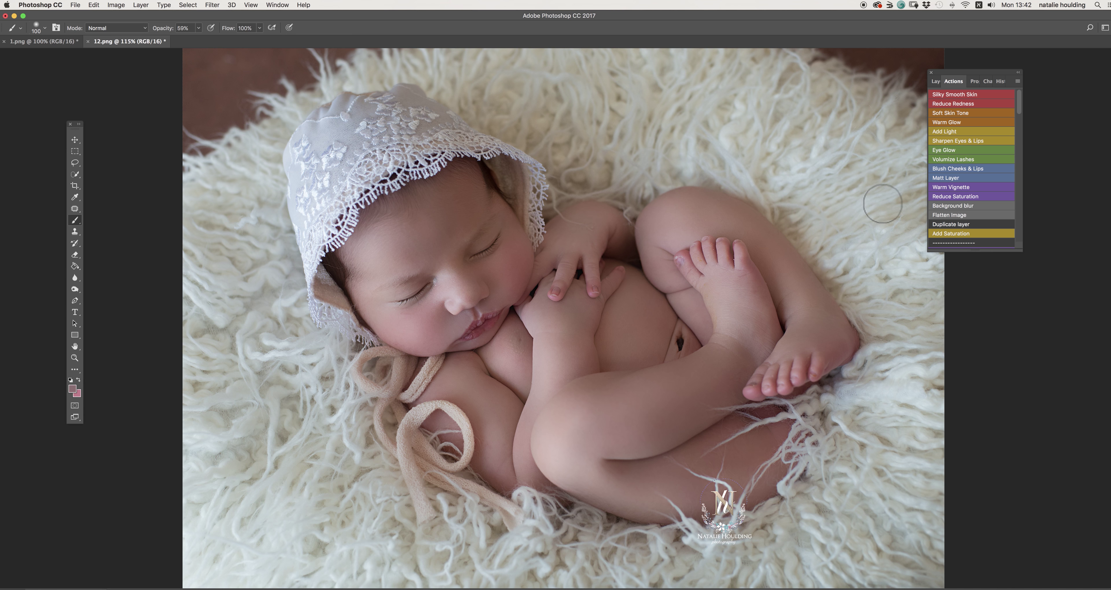
scroll(649, 333, down, 2)
scroll(655, 326, down, 2)
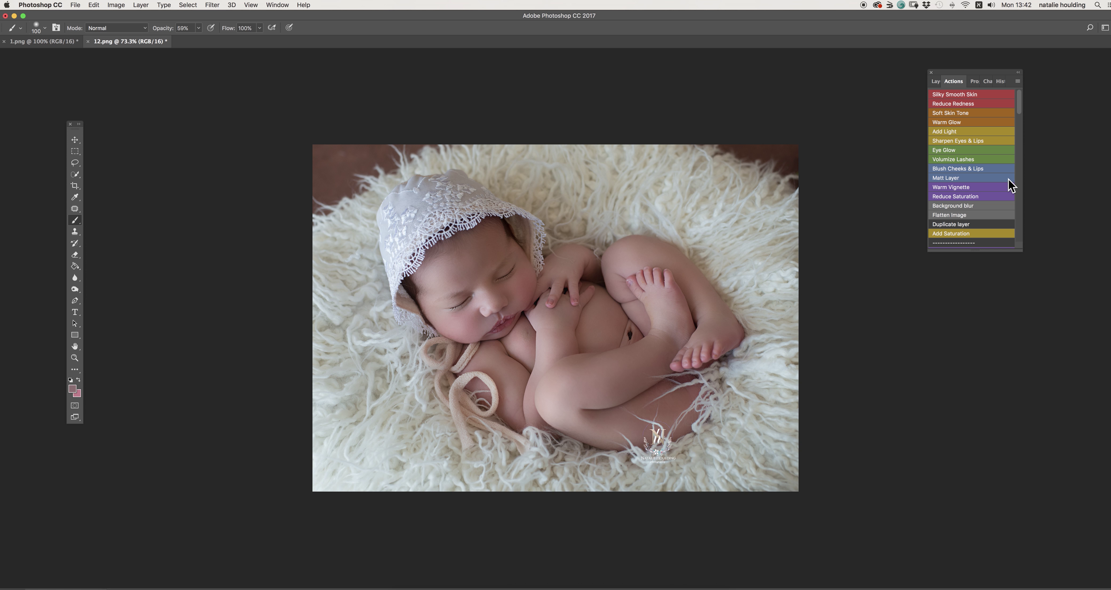
click(954, 178)
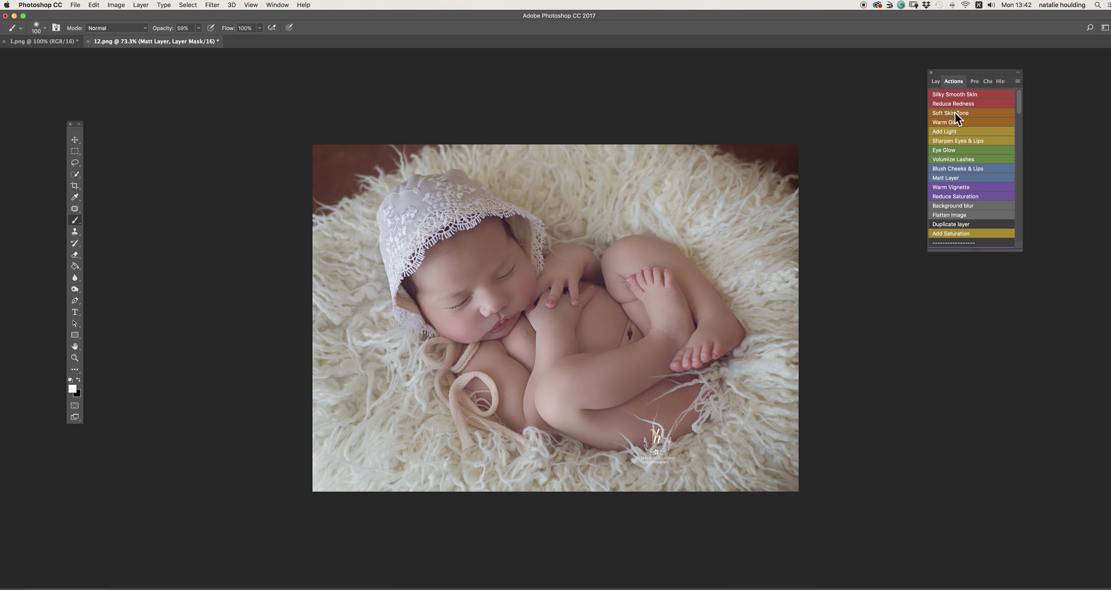
click(936, 83)
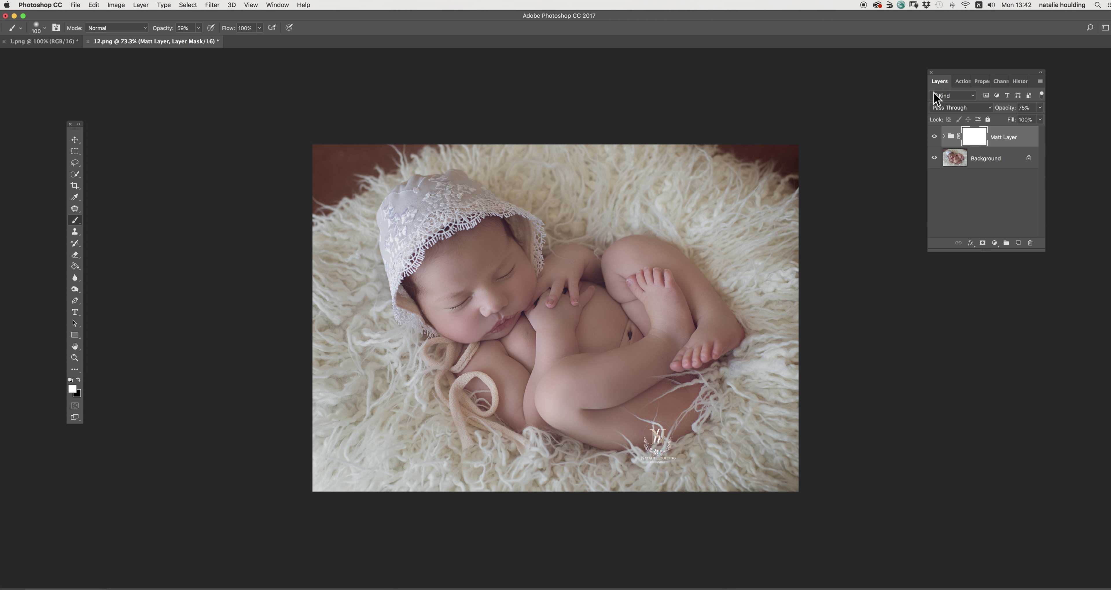
Step: Compare the photo with the Matt Layer group hidden and shown
click(935, 137)
click(934, 158)
click(935, 138)
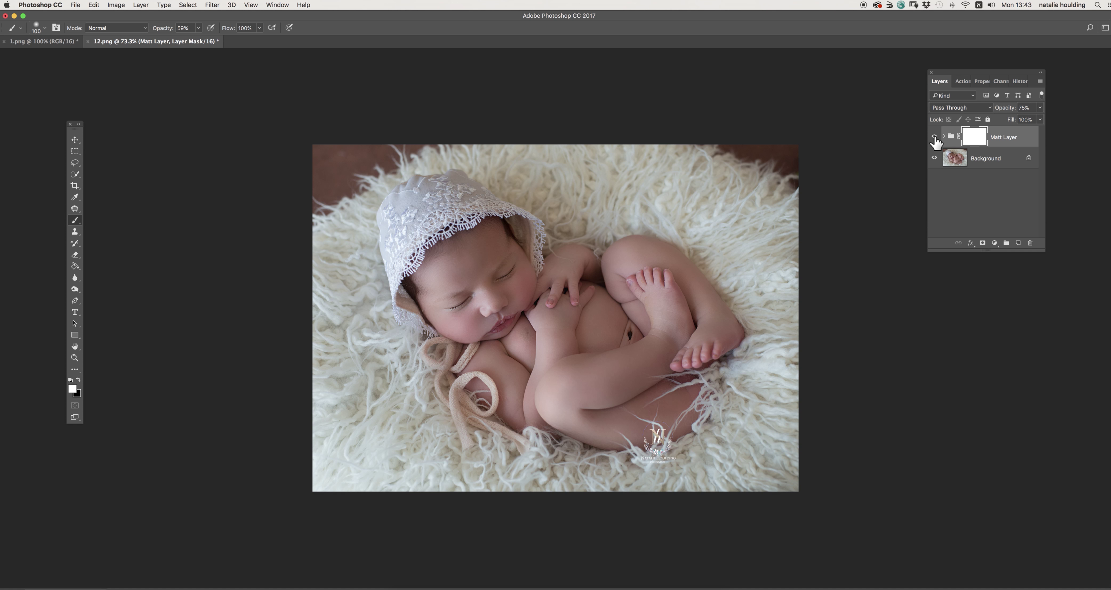
click(935, 138)
click(935, 137)
click(936, 137)
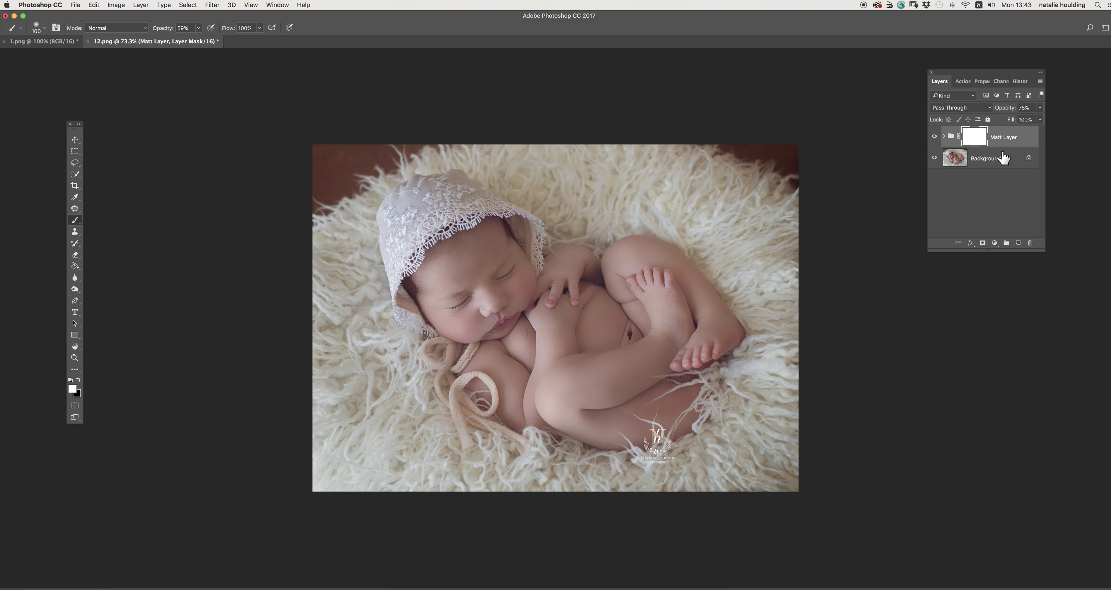
Step: Lower the Matt Layer group's opacity to 47% and paint black on its mask over the face with a 327 px brush
click(1040, 107)
drag(1031, 118, 1017, 118)
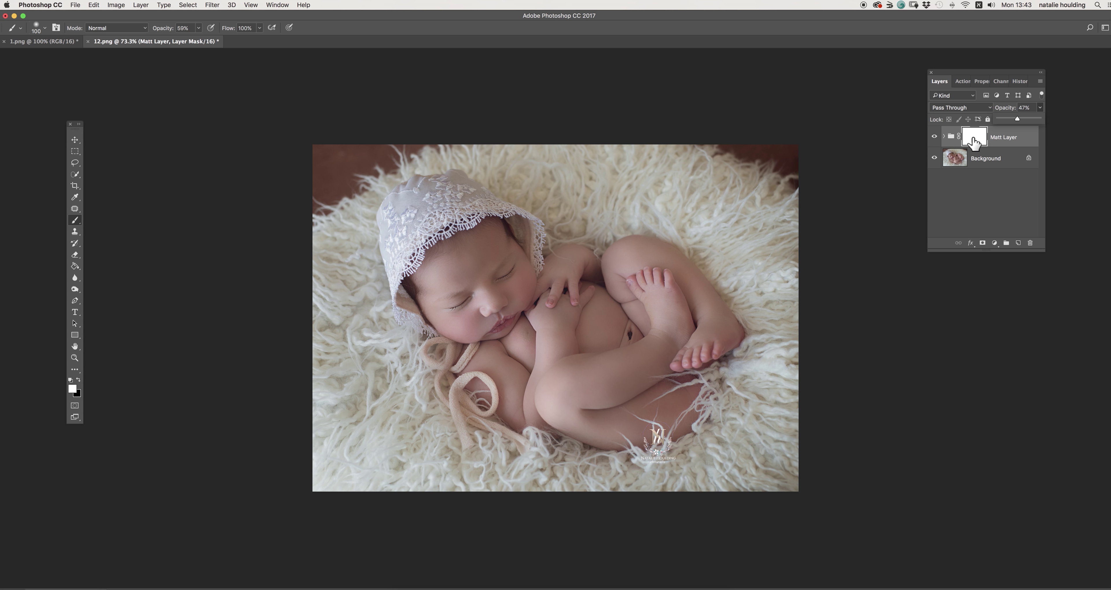
click(78, 379)
right_click(643, 283)
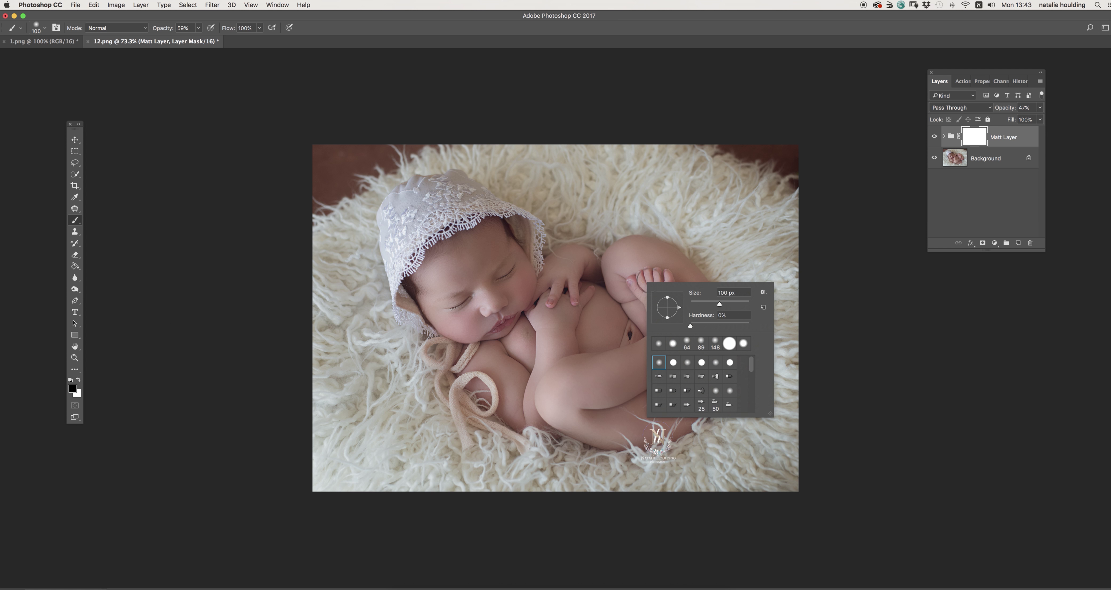
click(737, 301)
click(473, 306)
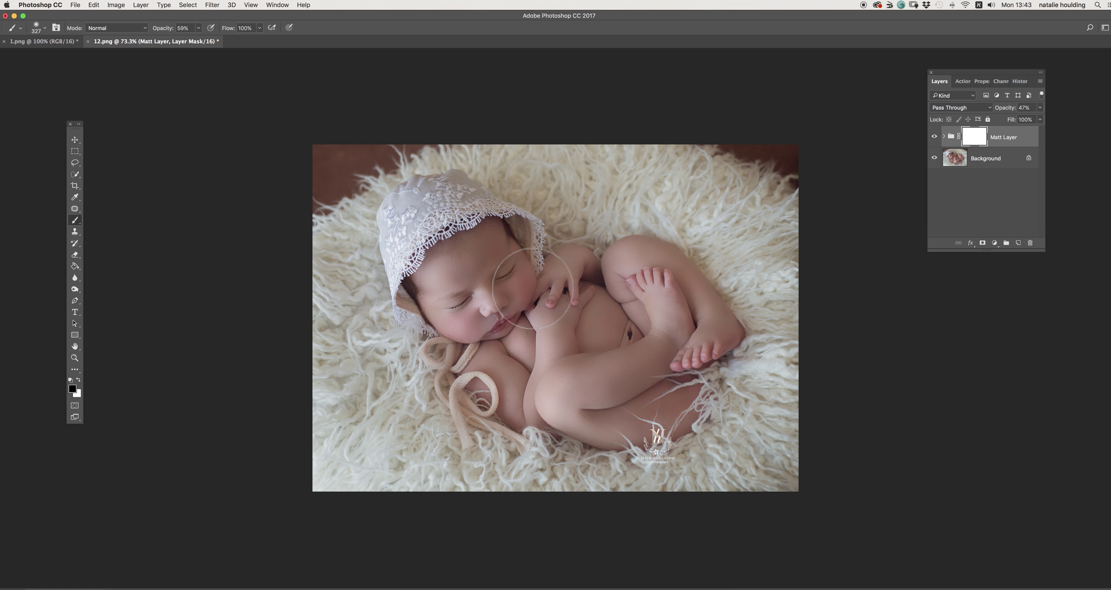
mouse_move(485, 327)
mouse_down()
mouse_move(507, 306)
mouse_move(505, 284)
mouse_move(482, 283)
mouse_move(456, 308)
mouse_move(509, 300)
mouse_up()
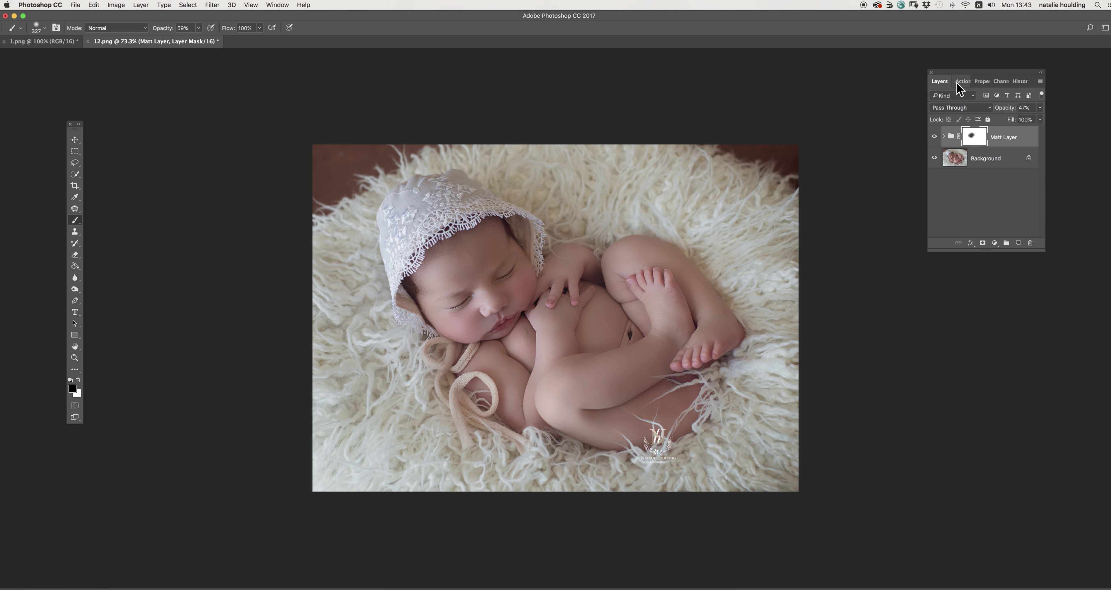
Step: Compare the photo with and without the masked matte effect, and delete the Matt Layer group
click(934, 137)
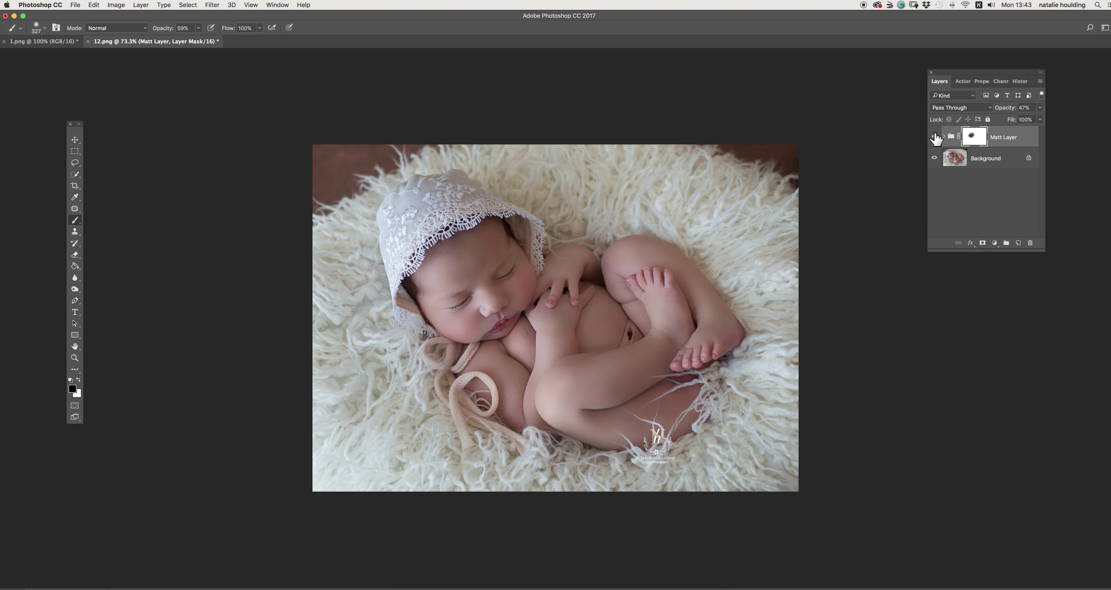
click(934, 137)
click(934, 138)
click(934, 138)
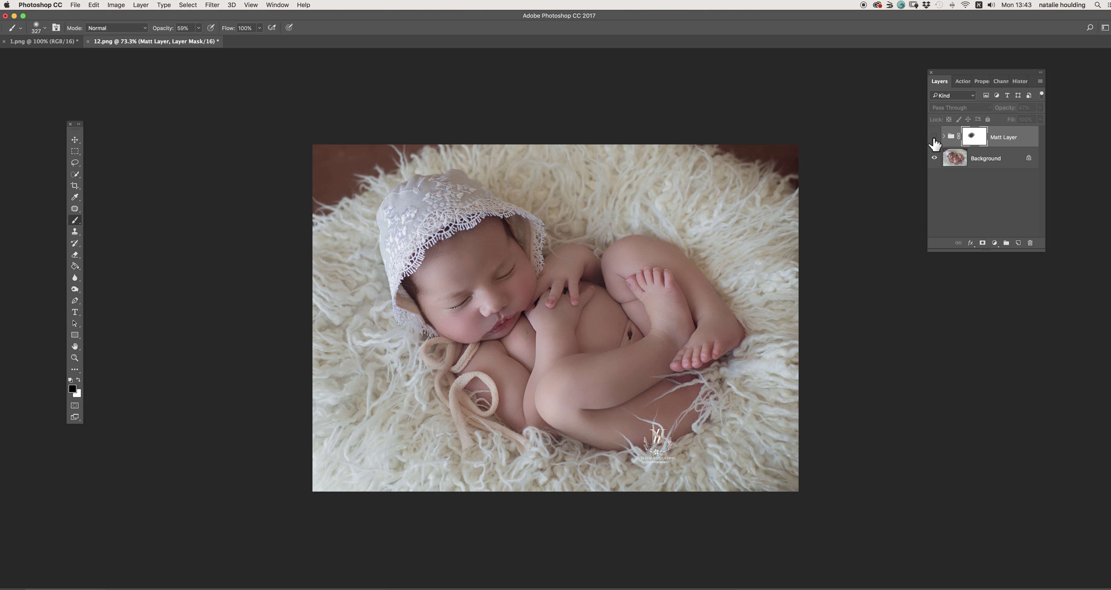
click(934, 139)
click(934, 138)
click(935, 137)
click(935, 137)
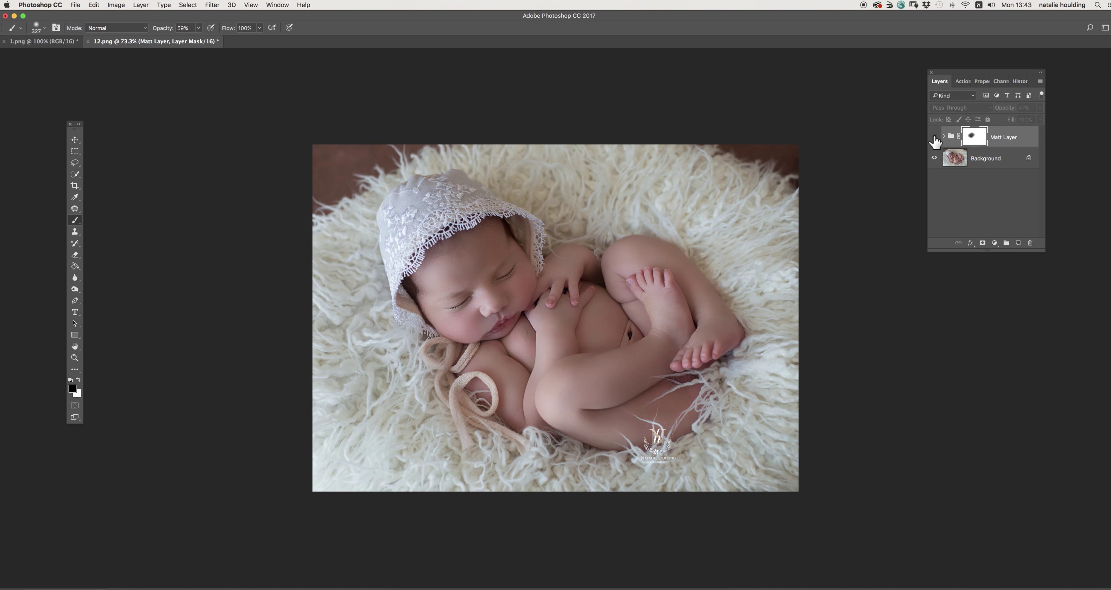
click(934, 137)
drag(1009, 152, 1030, 243)
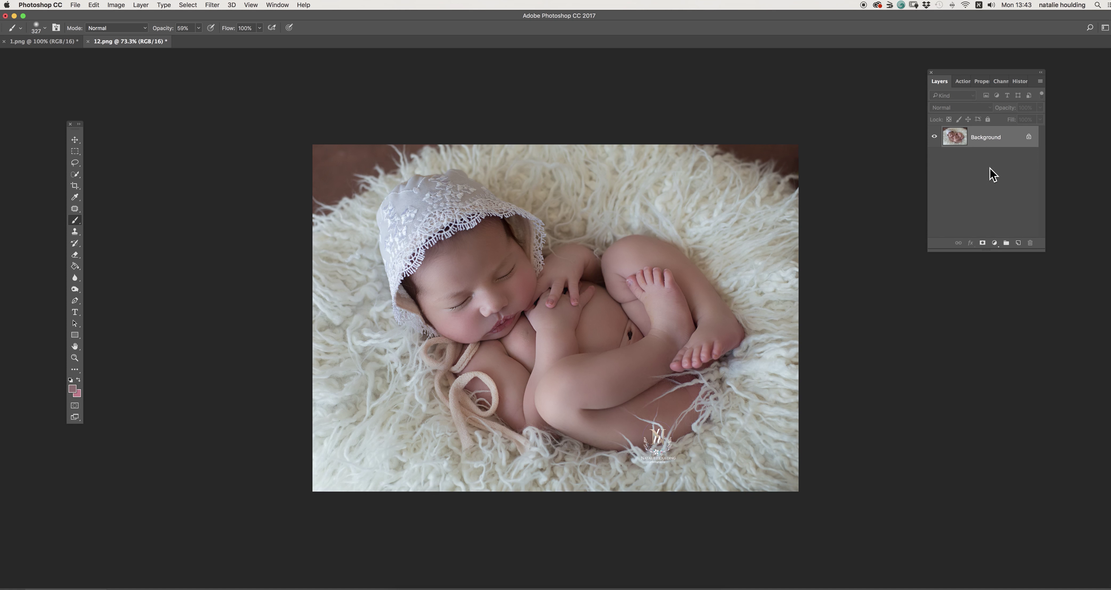
Step: Run the Warm Vignette action and compare the photo with its layer hidden and shown
click(963, 81)
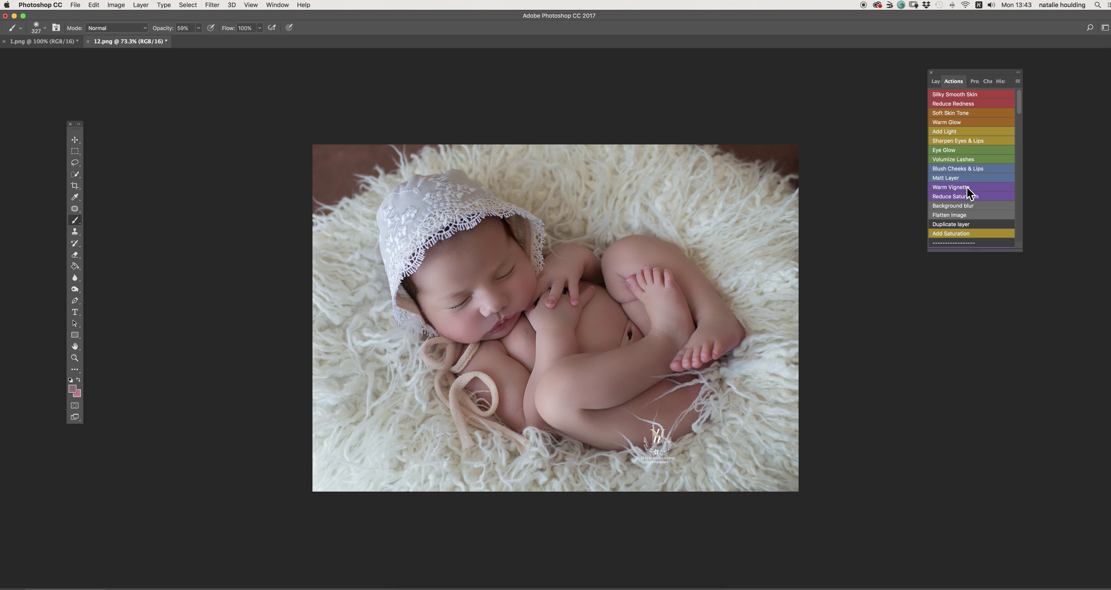
click(955, 188)
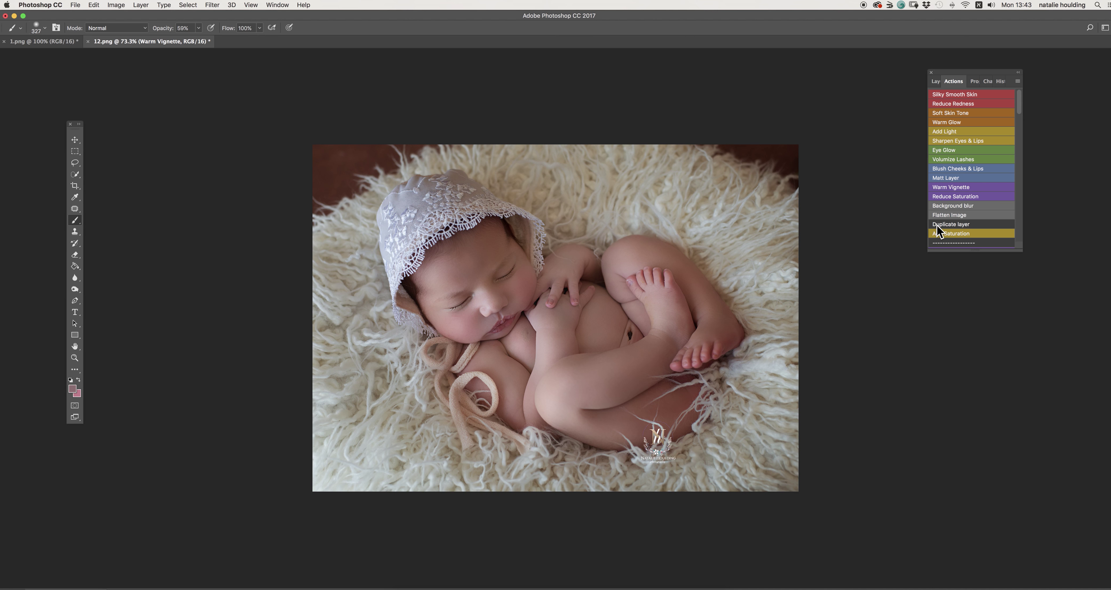
click(935, 82)
click(935, 137)
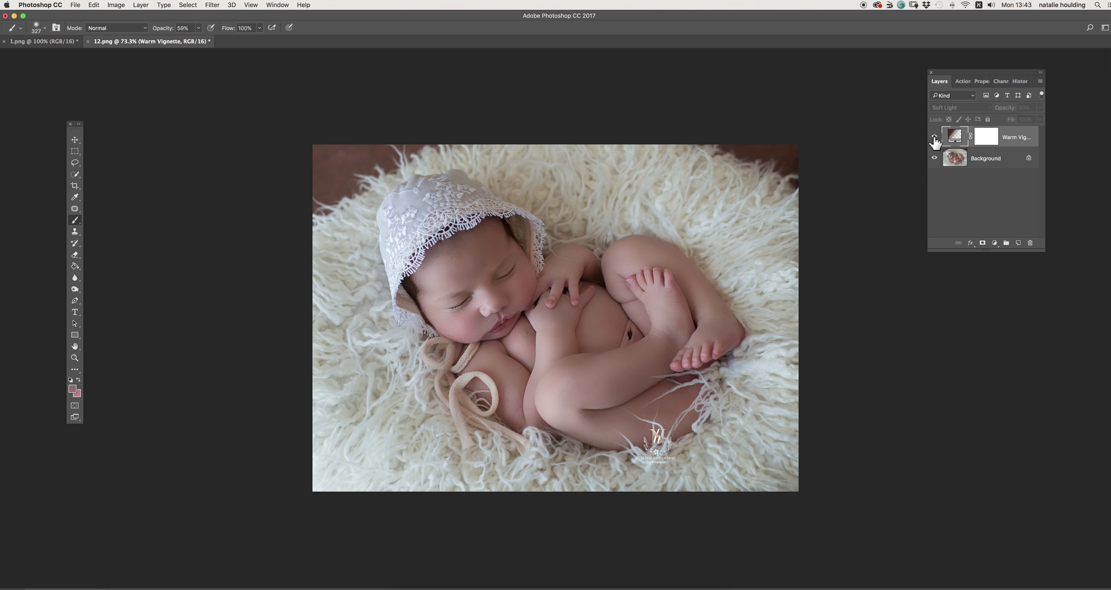
click(934, 137)
click(934, 137)
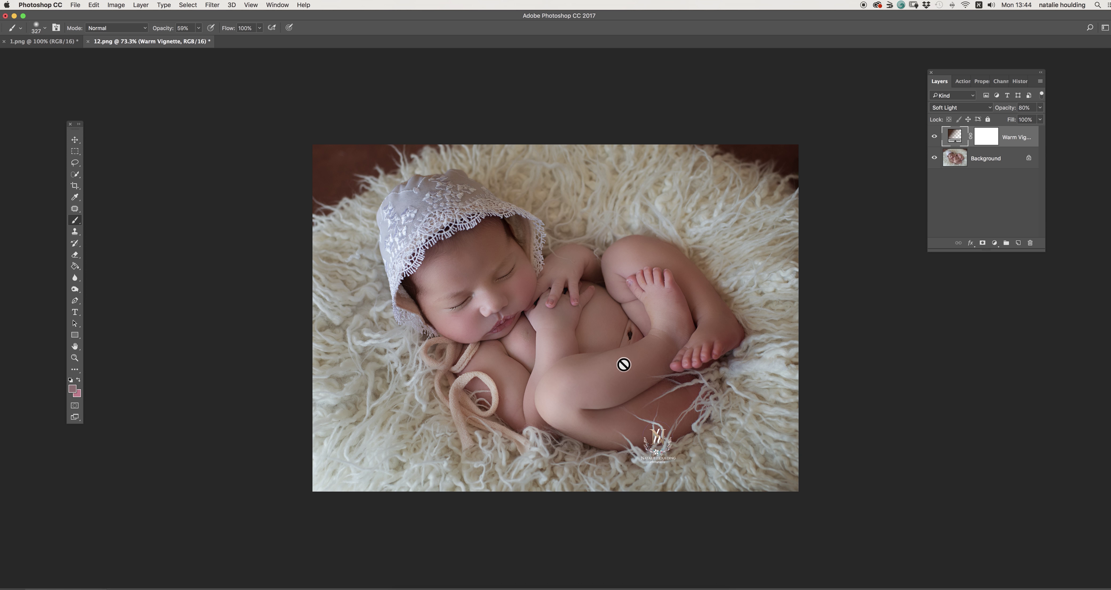
Step: Set the scale of the Warm Vignette layer's radial gradient fill to 144%
double_click(955, 138)
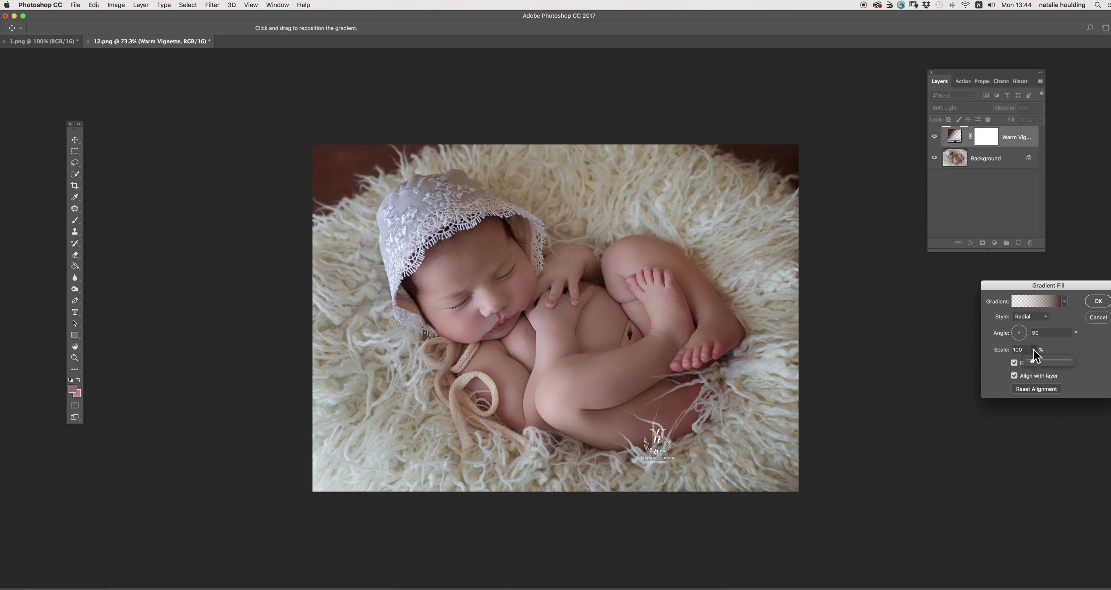
drag(1075, 286, 961, 273)
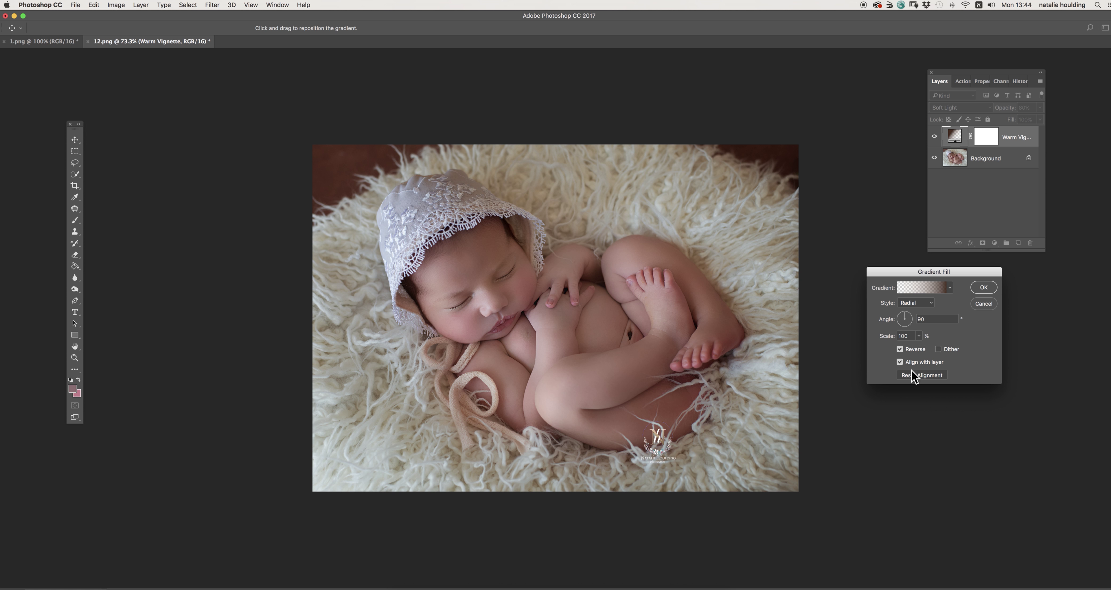
click(919, 336)
drag(919, 346, 919, 348)
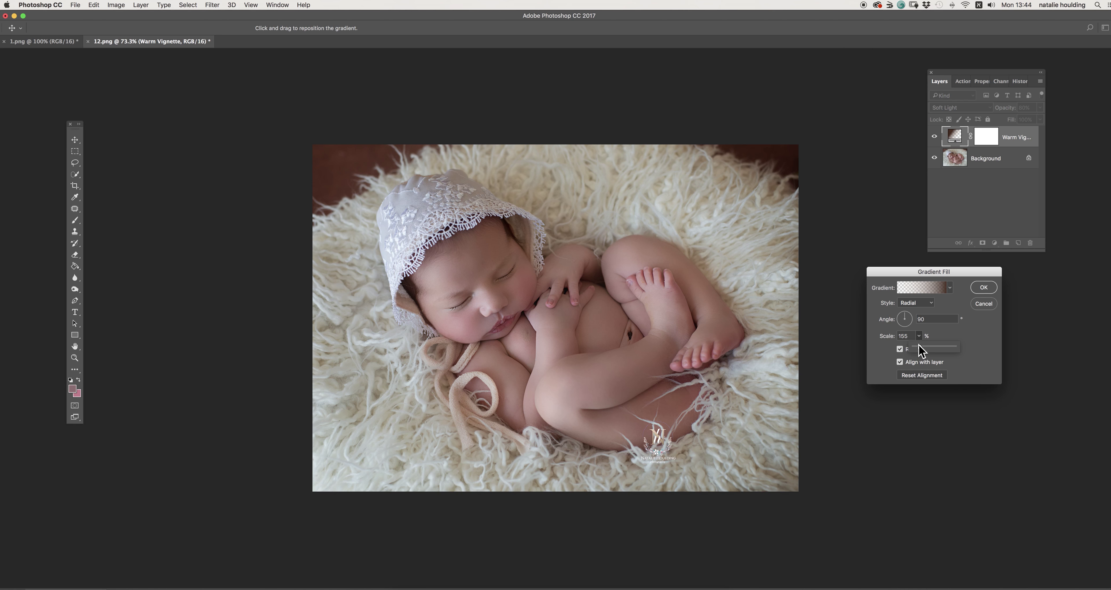
drag(919, 346, 920, 348)
click(981, 288)
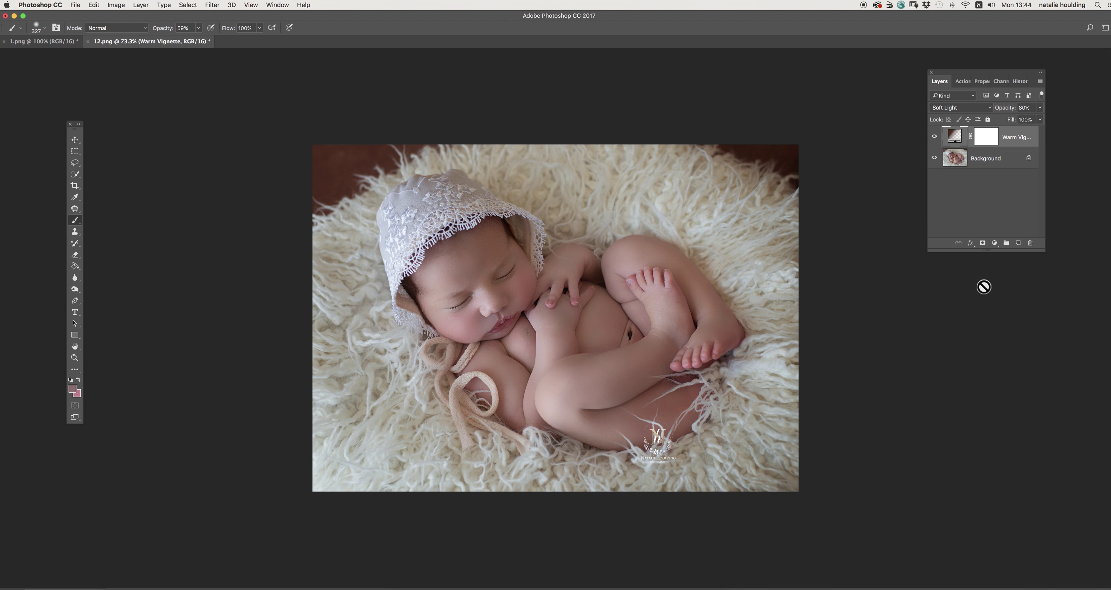
Step: Reopen the Warm Vignette layer's gradient fill settings and open its gradient for editing
double_click(955, 139)
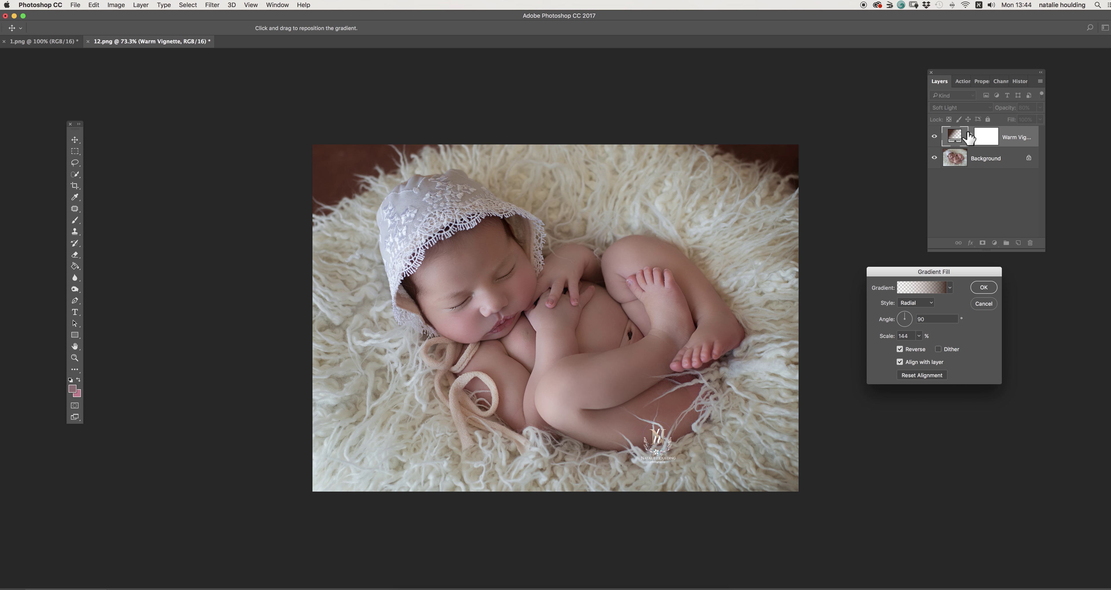
click(942, 288)
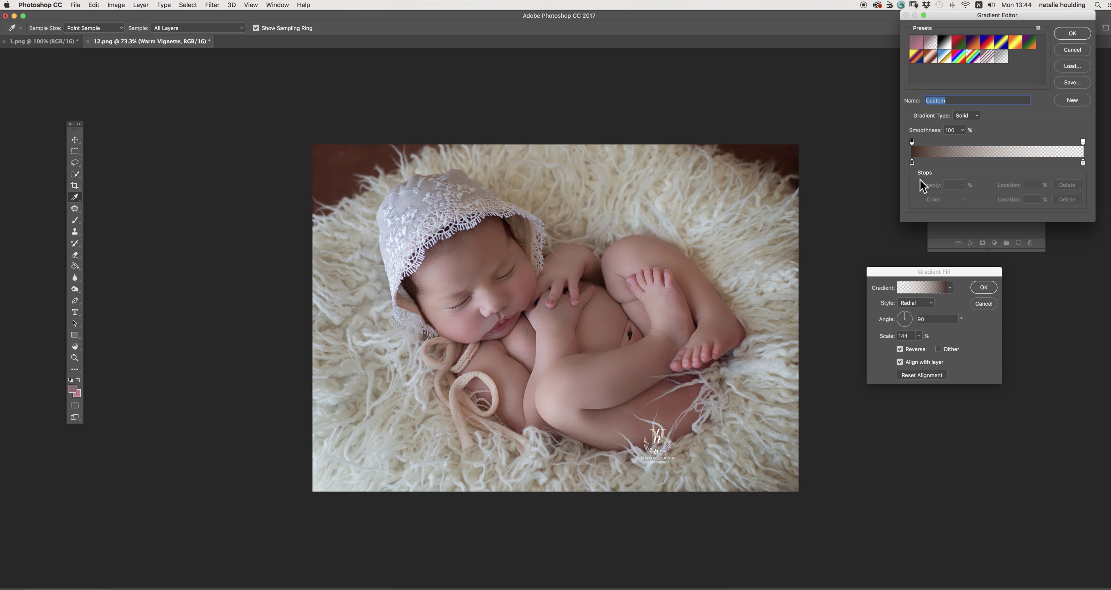
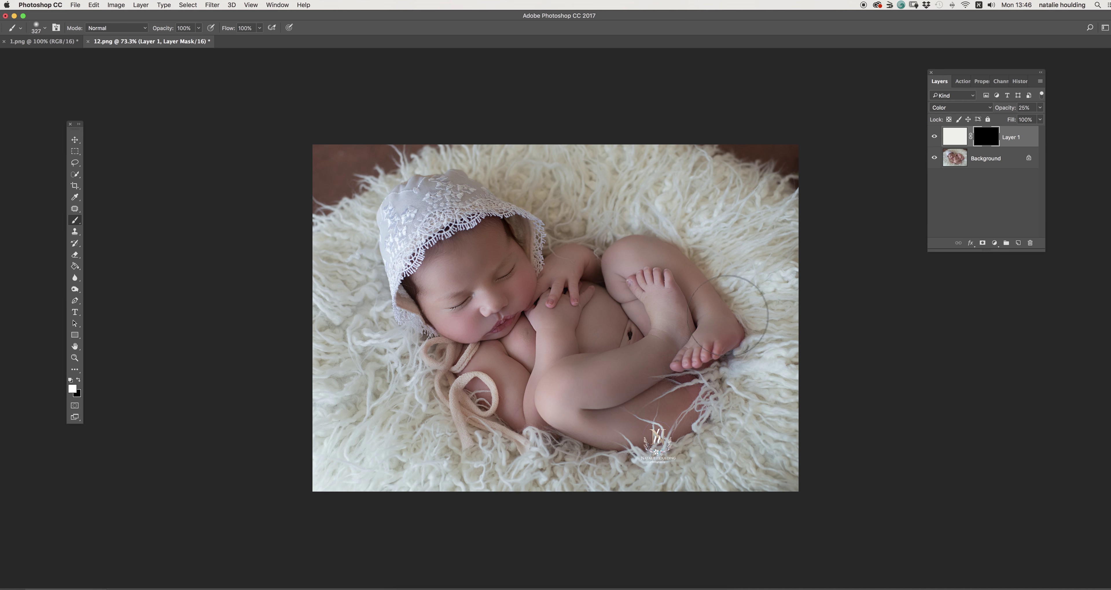
Step: Paint Layer 1's Color-blended effect over the baby's legs and both upper background corners, and delete the layer
mouse_move(652, 275)
mouse_down()
mouse_move(639, 302)
mouse_move(733, 358)
mouse_move(723, 283)
mouse_up()
click(1041, 108)
drag(733, 144, 792, 157)
drag(389, 147, 336, 168)
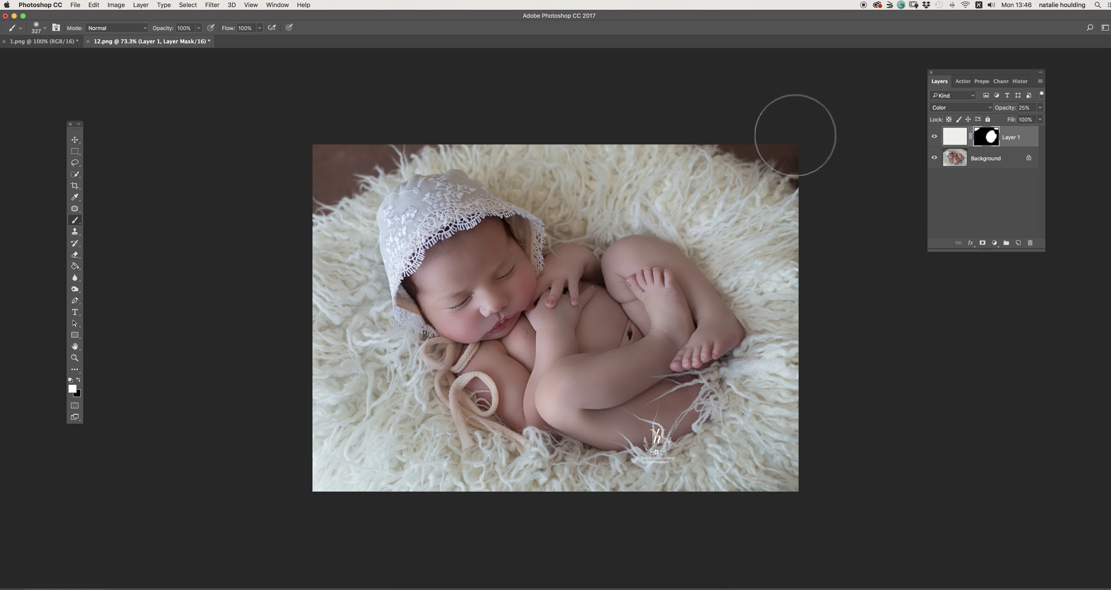
drag(1024, 142, 1030, 243)
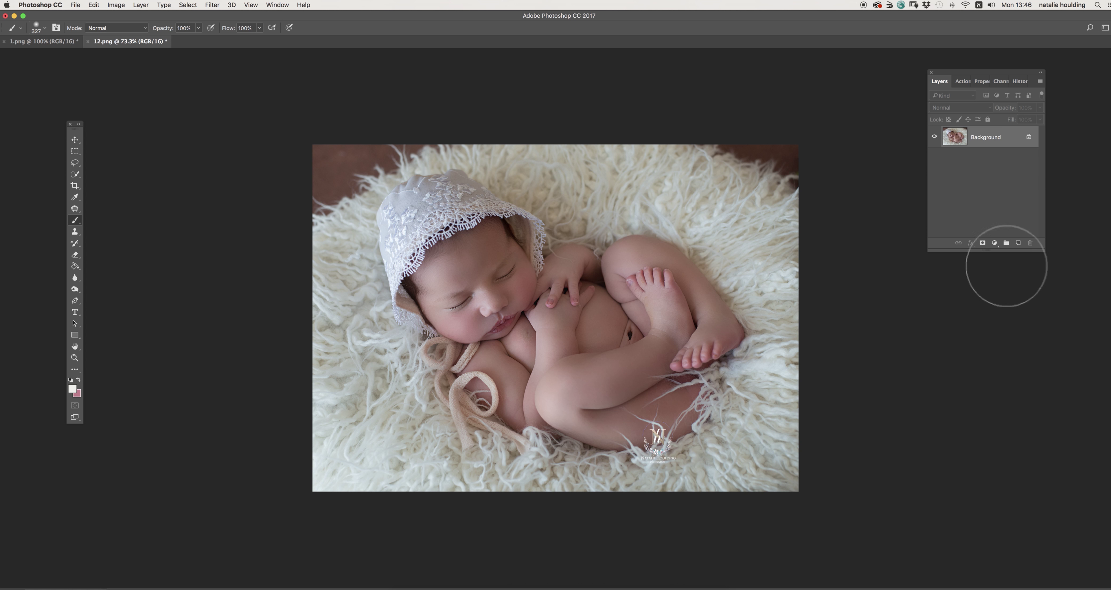
Step: Run the Background blur action and paint its mask white over the fur behind the baby along the upper edge
click(963, 81)
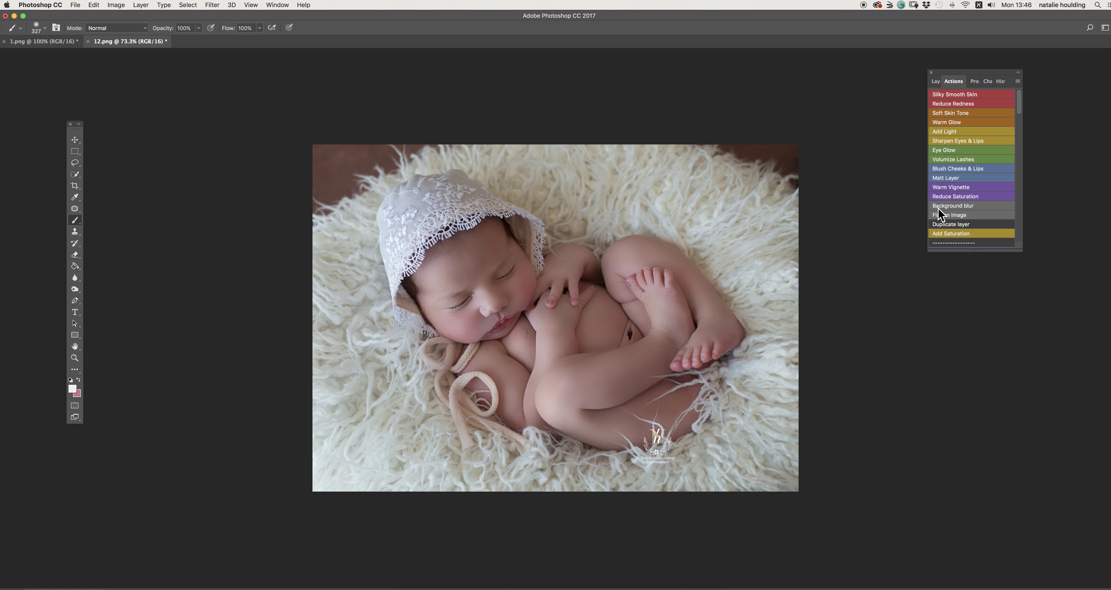
click(979, 207)
click(935, 82)
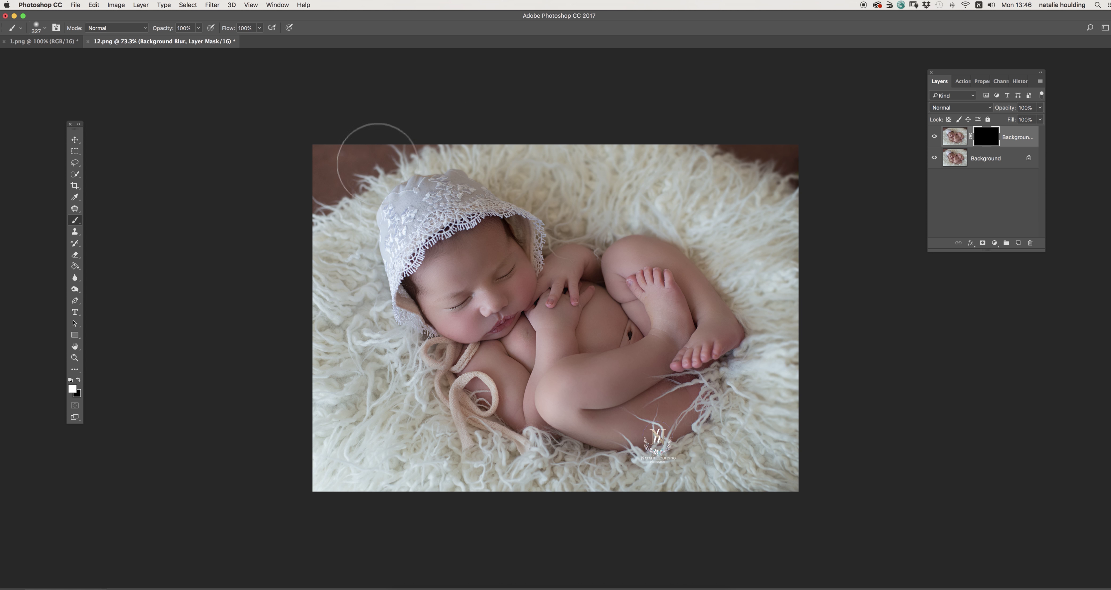
drag(399, 133, 305, 164)
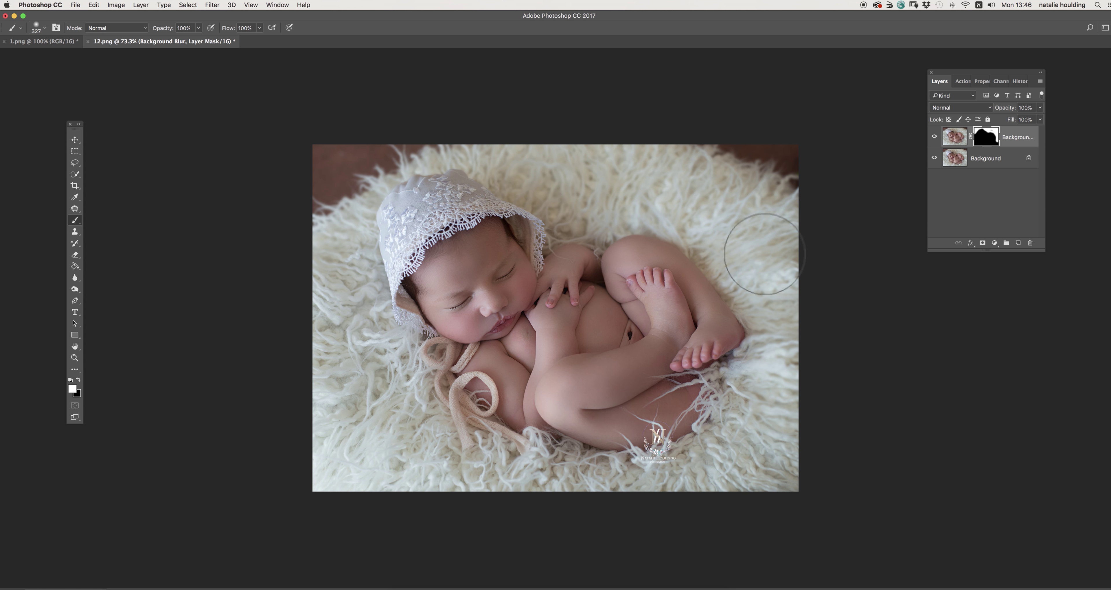
Step: Compare the photo with the Background Blur layer hidden and shown, in full and close up, and delete that layer
click(935, 137)
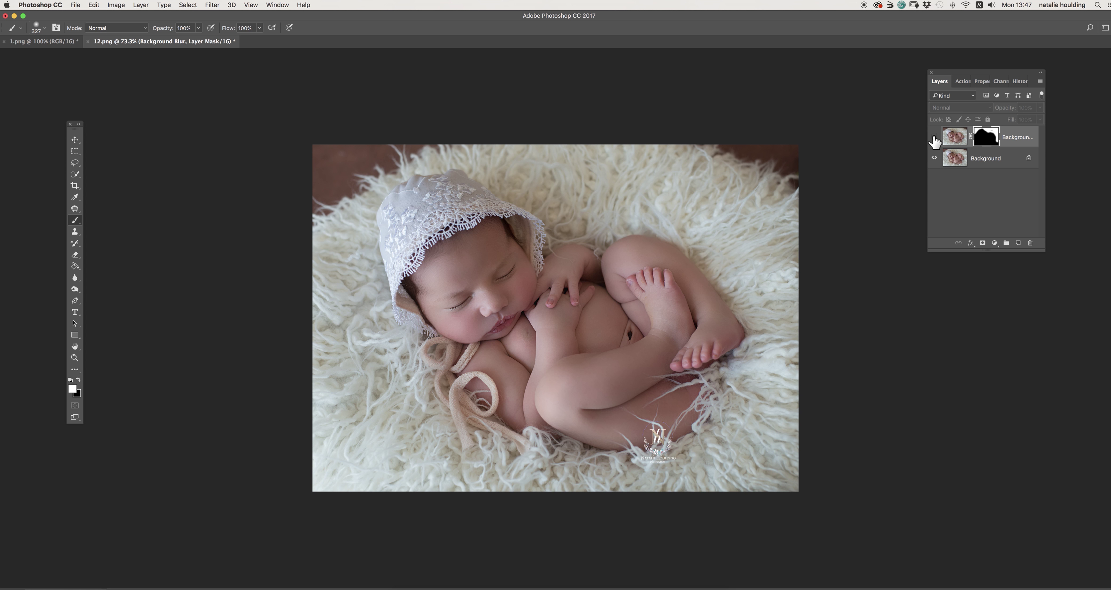
click(934, 138)
click(934, 137)
click(934, 137)
scroll(697, 174, up, 5)
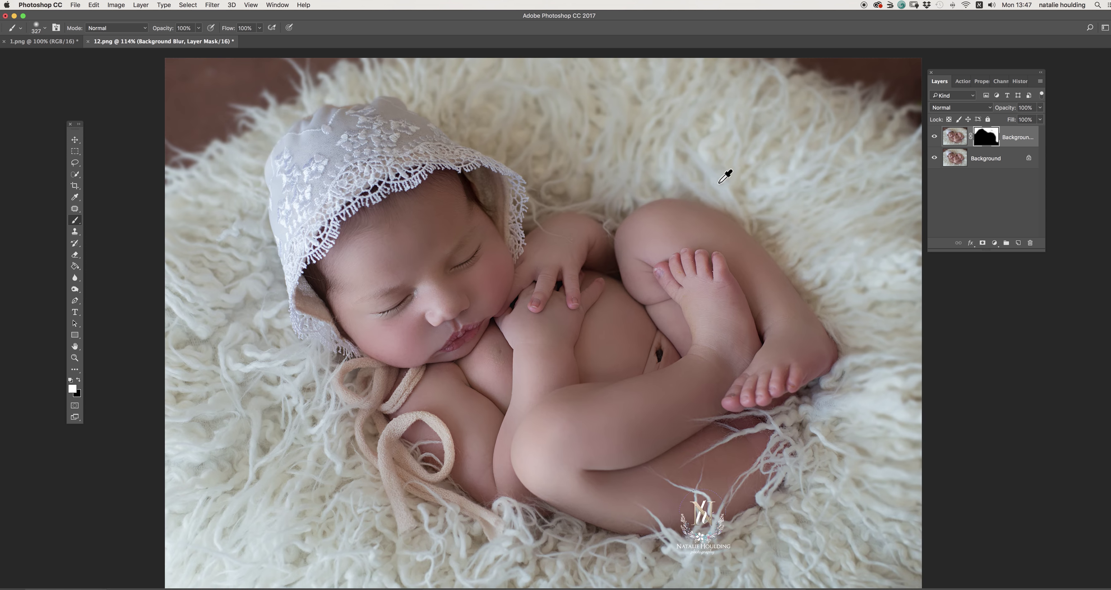
drag(762, 219, 729, 298)
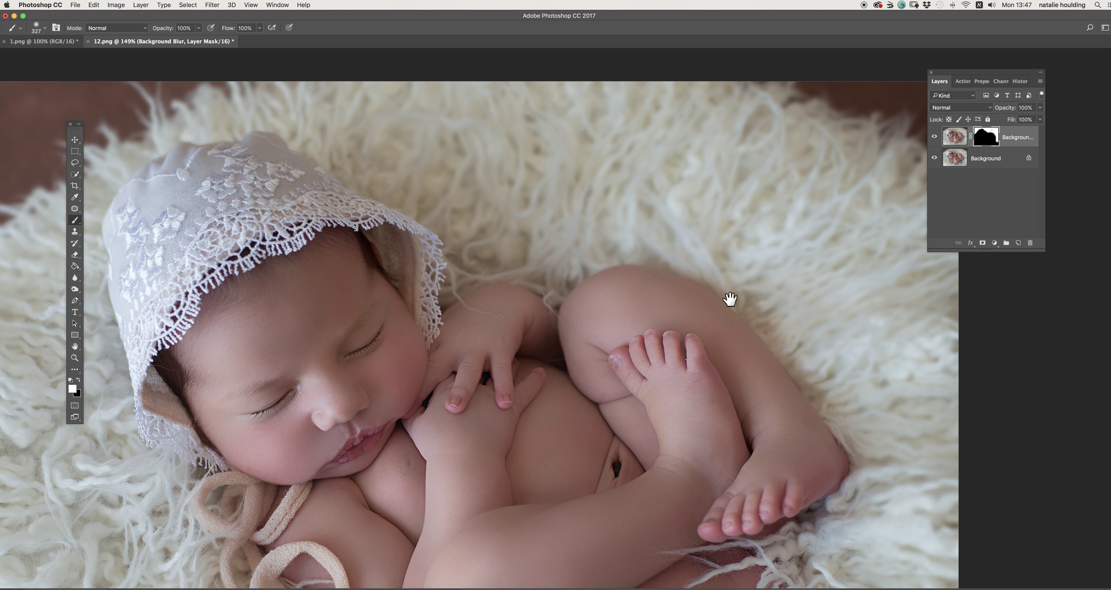
click(934, 137)
click(934, 137)
click(934, 137)
click(934, 137)
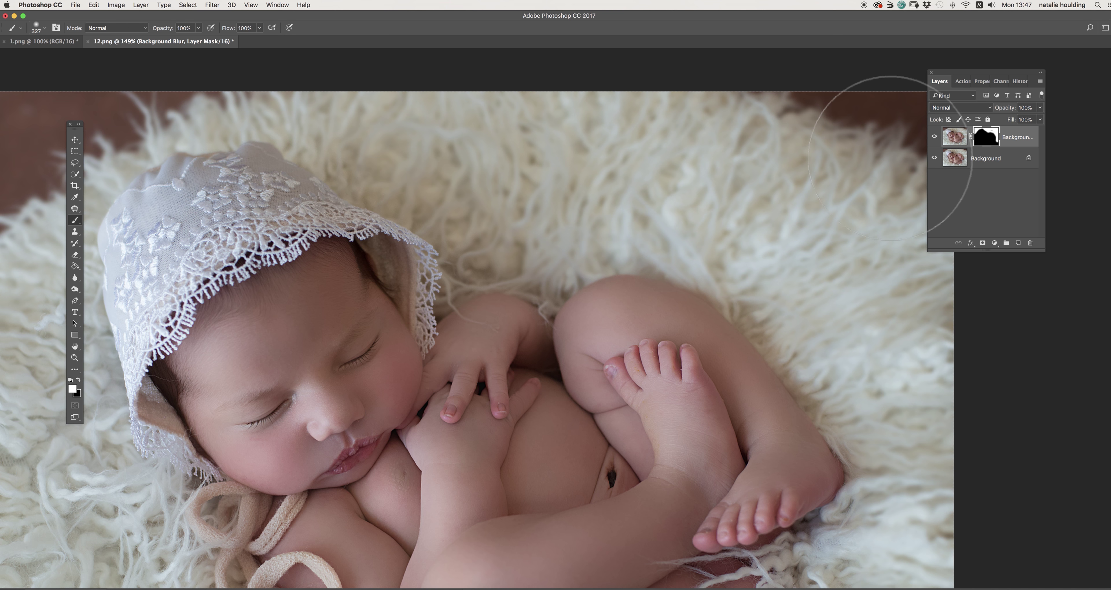
scroll(615, 312, down, 5)
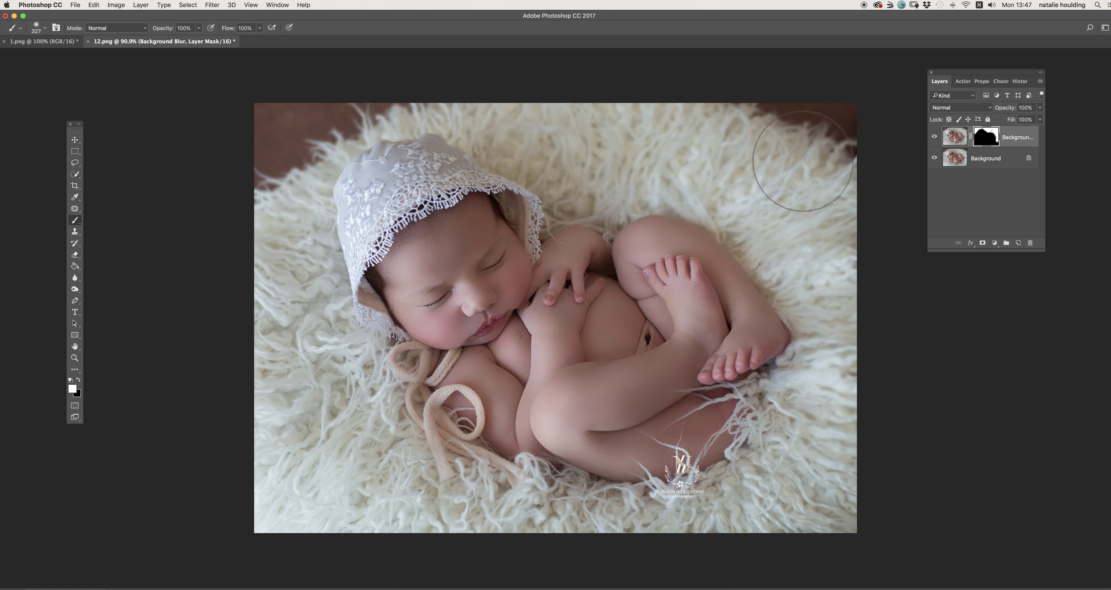
drag(1024, 139, 1030, 243)
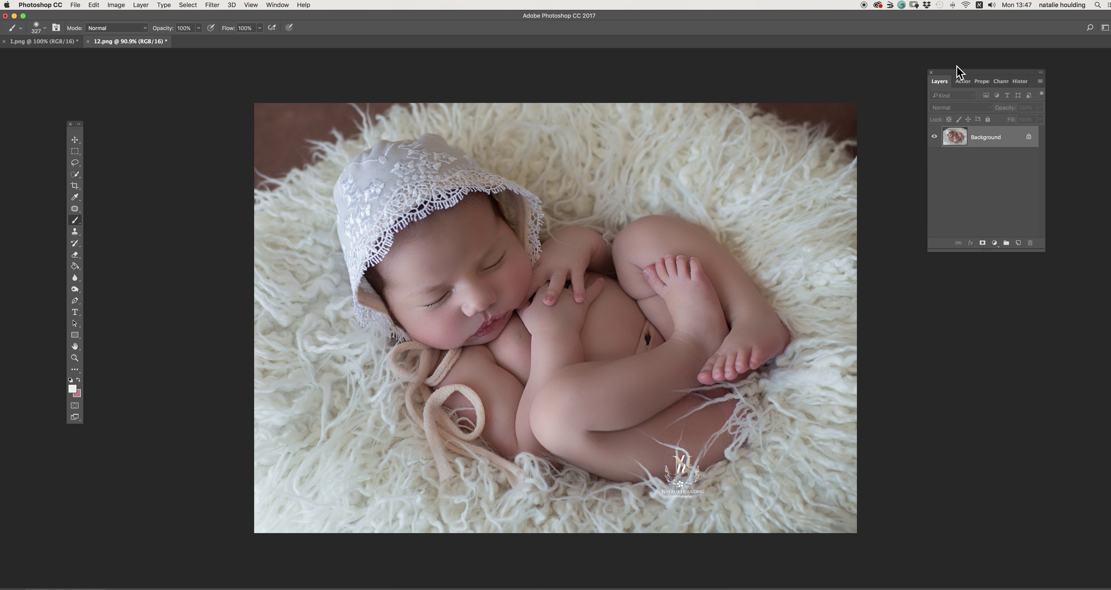
click(961, 83)
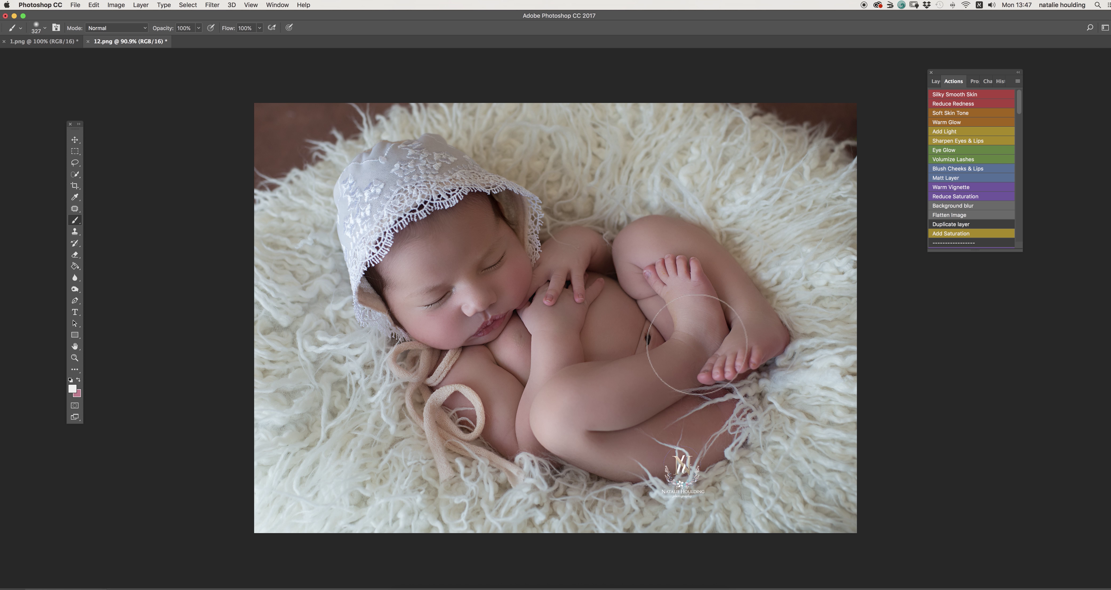
click(141, 5)
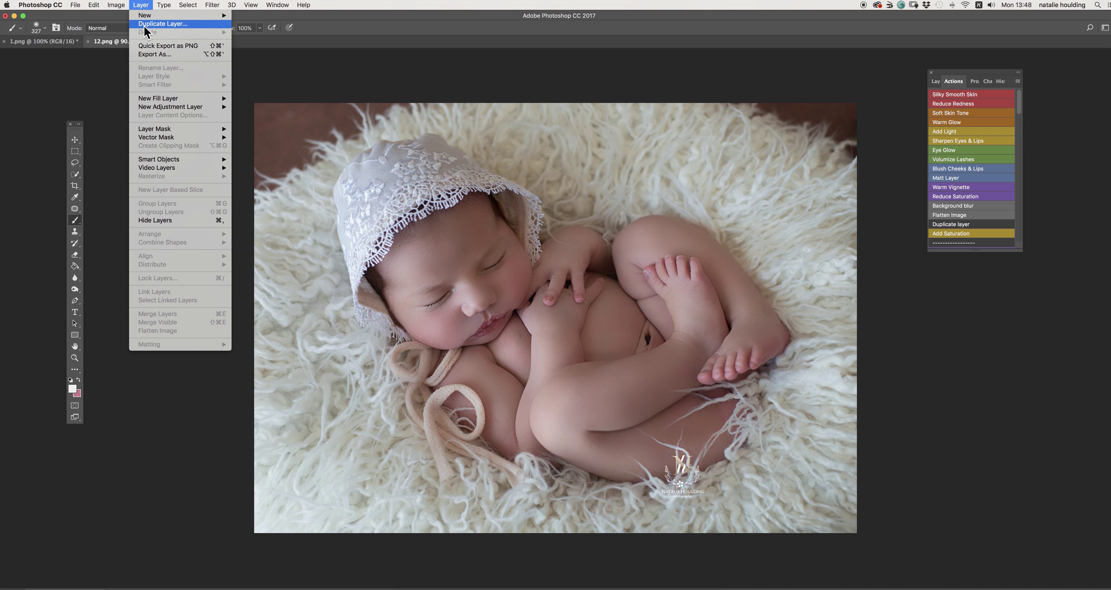
click(141, 5)
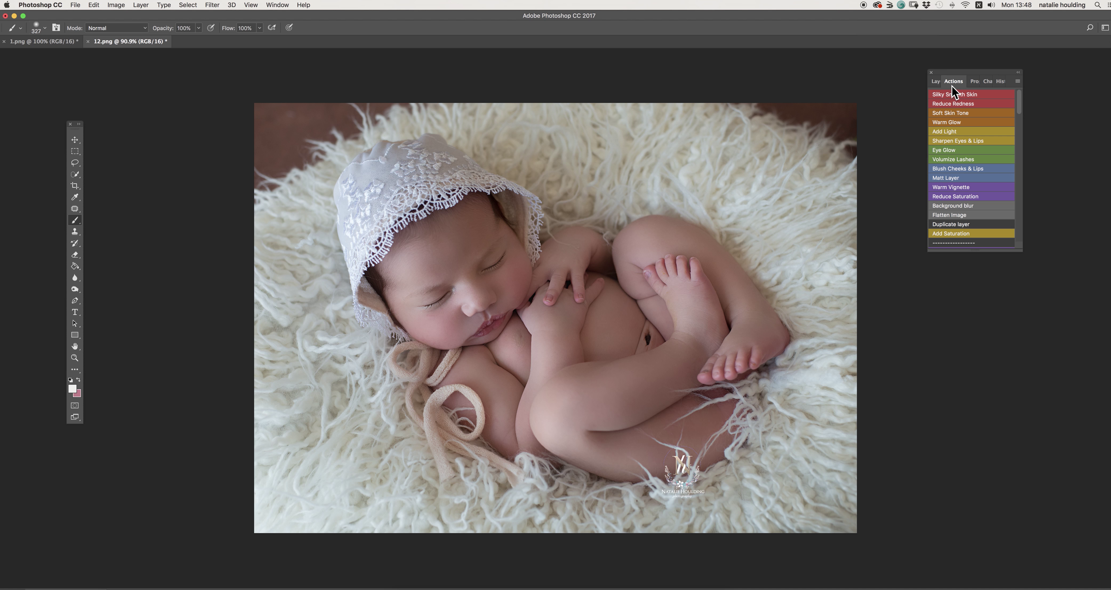
Step: Copy the photo from 1.png into 12.png as a new layer, aligned over the retouched image
click(935, 82)
click(43, 41)
click(75, 139)
drag(120, 48, 578, 255)
drag(689, 292, 621, 274)
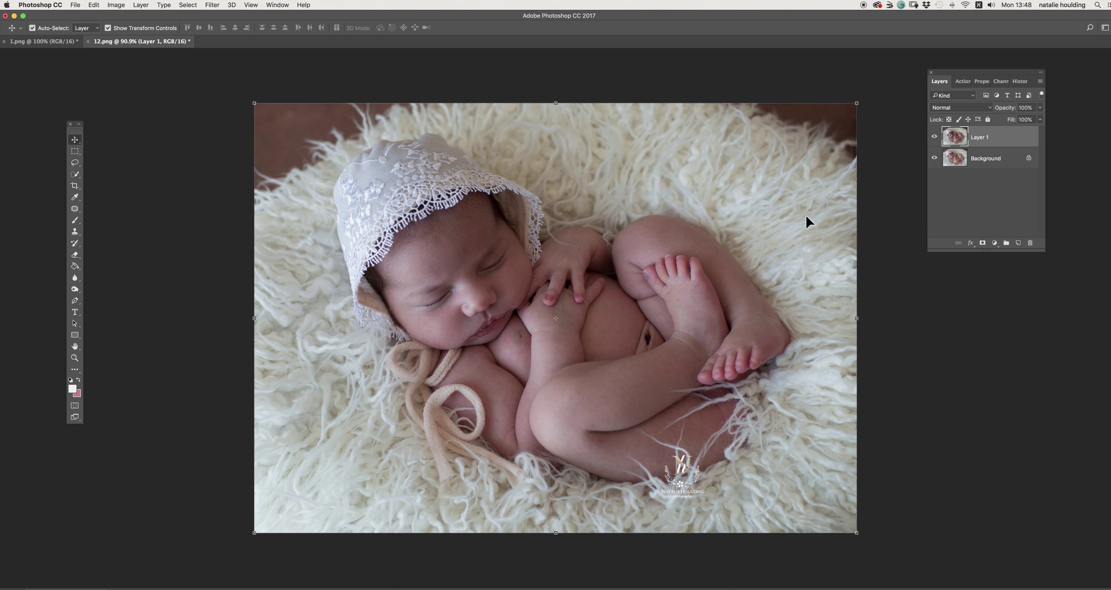
Step: Compare the photo before and after retouching by repeatedly hiding and showing Layer 1
click(934, 137)
click(935, 138)
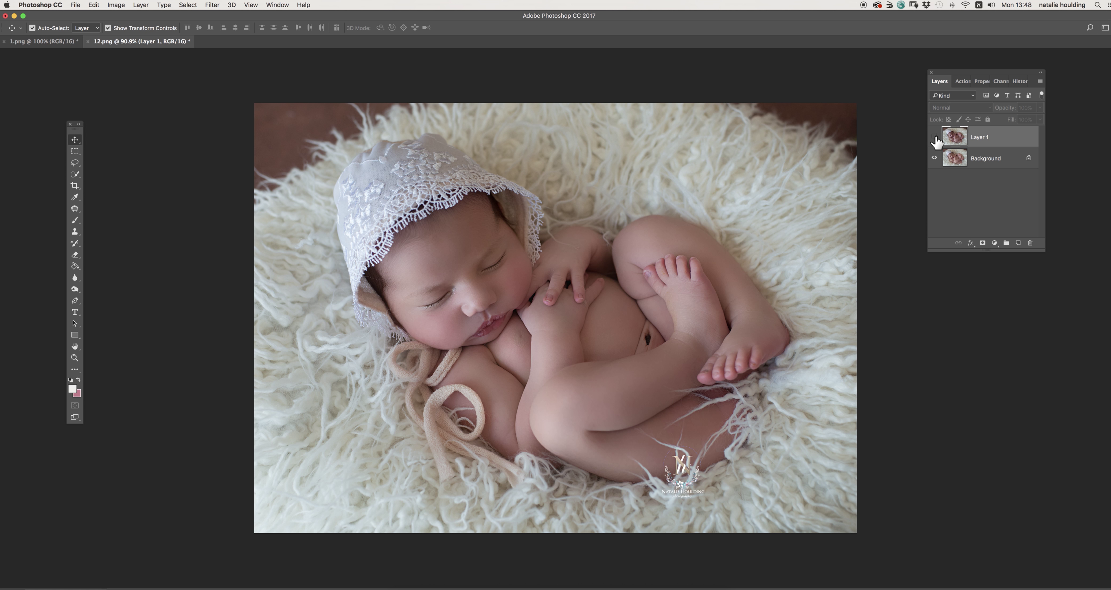
click(935, 138)
click(935, 138)
click(936, 139)
click(936, 138)
click(935, 138)
click(936, 138)
click(935, 138)
click(935, 138)
click(935, 138)
click(935, 138)
click(940, 138)
Step: Patch small areas of skin on the baby's cheek and lower leg on the Background layer, and clear the selections
click(988, 159)
key(super+0)
key(j)
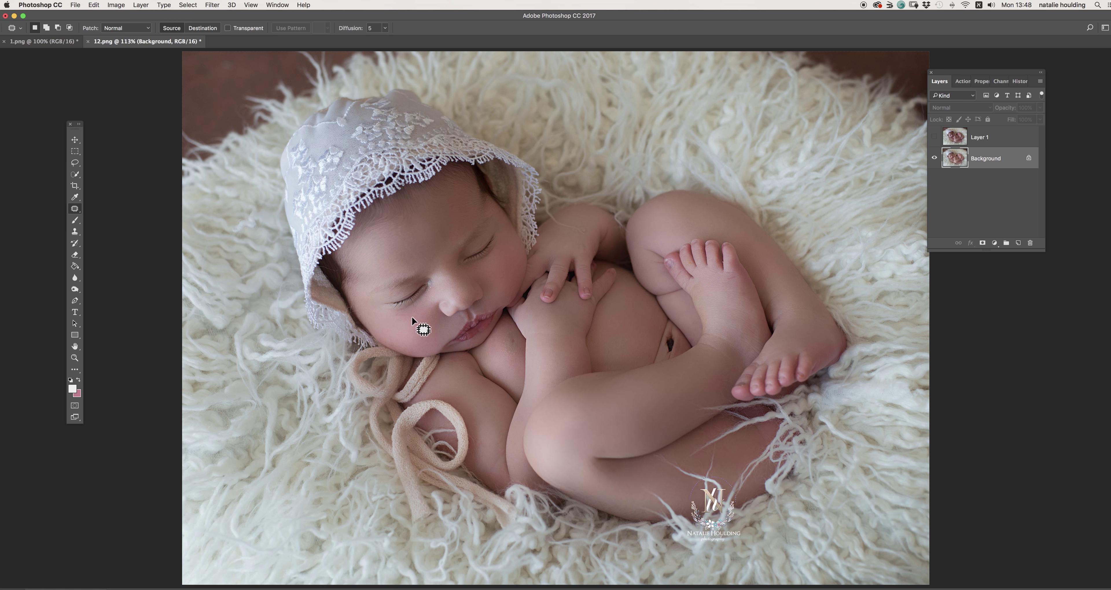
mouse_move(398, 311)
mouse_down()
mouse_move(412, 315)
mouse_move(418, 362)
mouse_up()
key(super+d)
drag(746, 292, 747, 293)
key(super+d)
Step: Compare the patched Background with the original photo on Layer 1 by switching that layer's visibility
scroll(746, 298, down, 2)
click(935, 138)
click(935, 138)
click(935, 138)
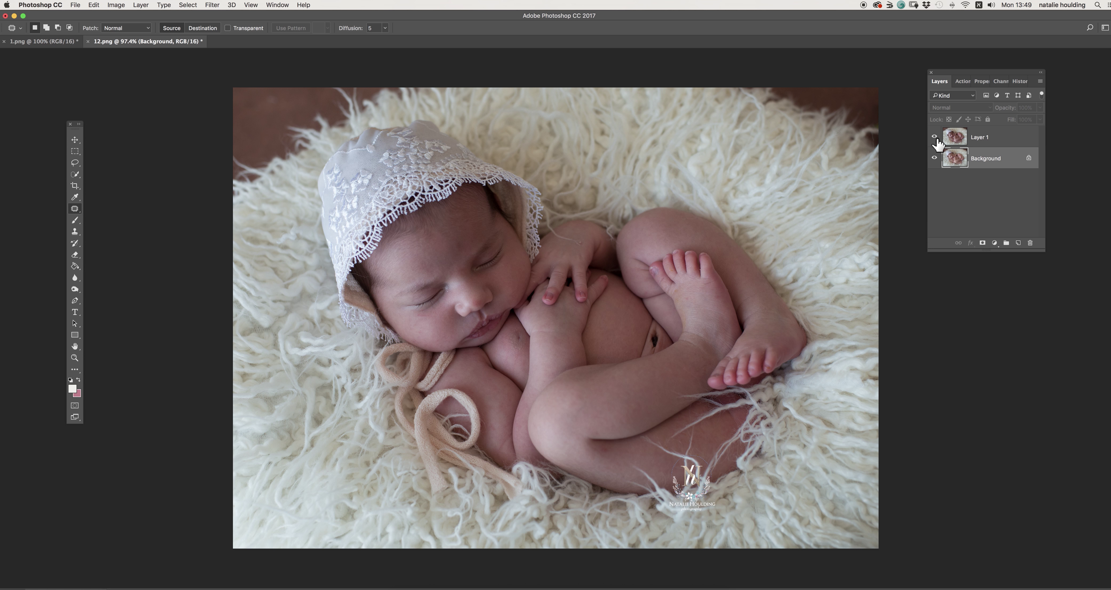